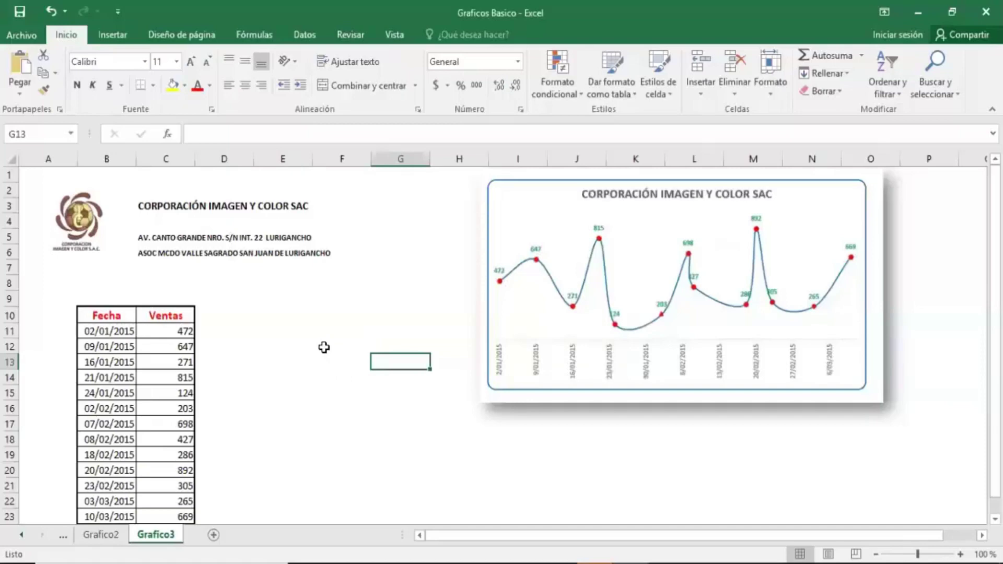
Step: Reposition the example chart picture (Imagen 5) over columns K–P, beside the Fecha/Ventas table
click(324, 348)
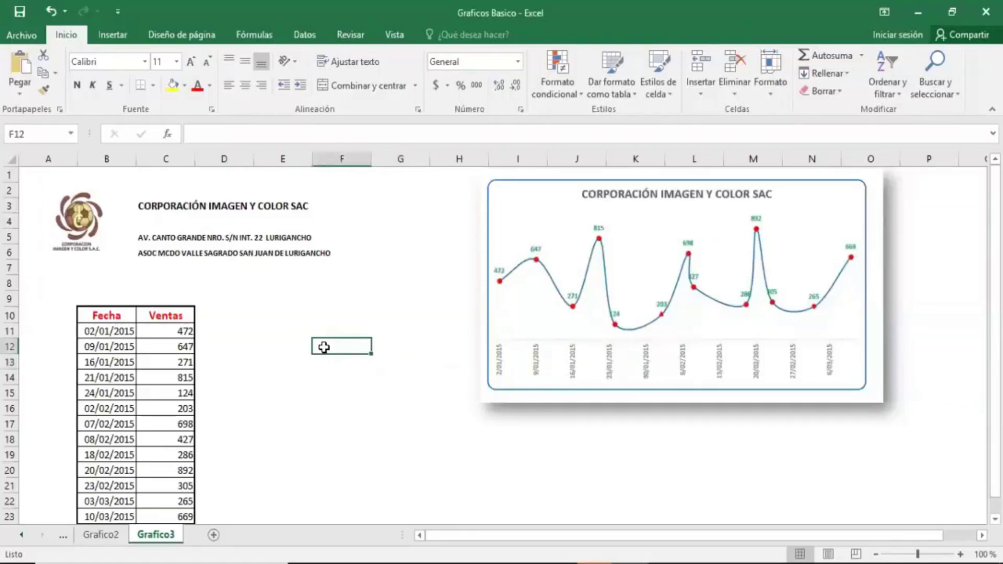
mouse_move(599, 297)
mouse_down()
mouse_move(476, 301)
mouse_move(405, 323)
mouse_up()
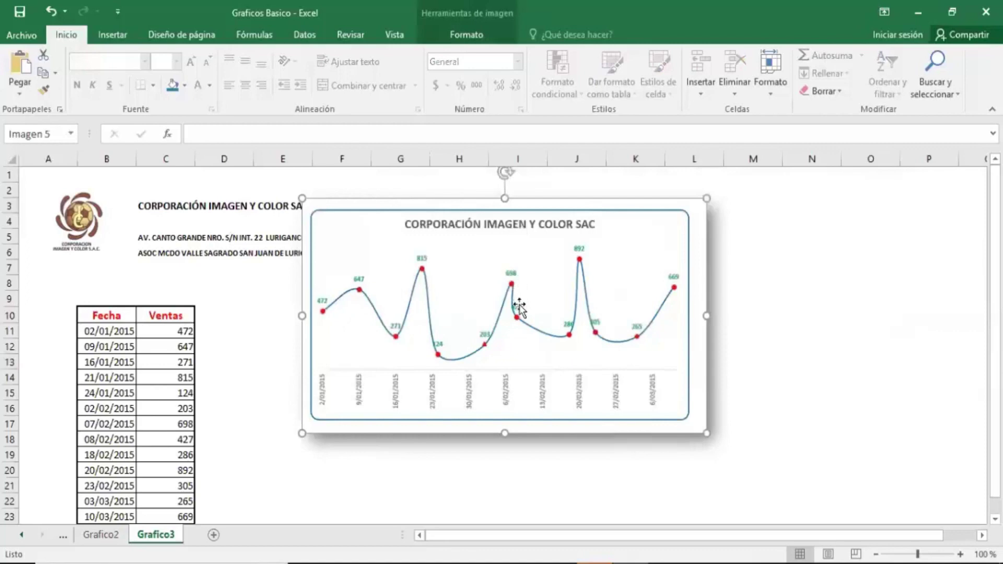
key(ctrl+z)
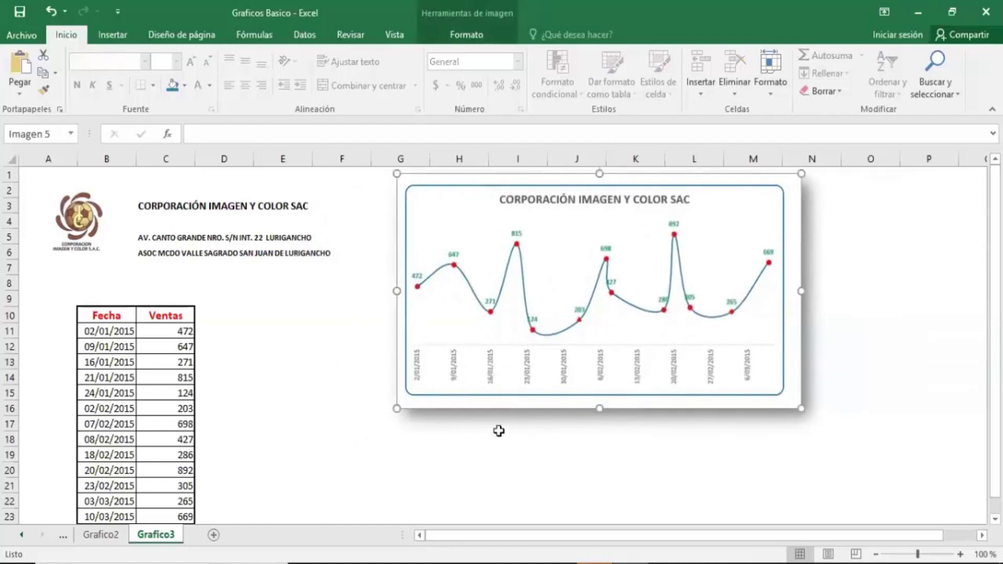
click(548, 449)
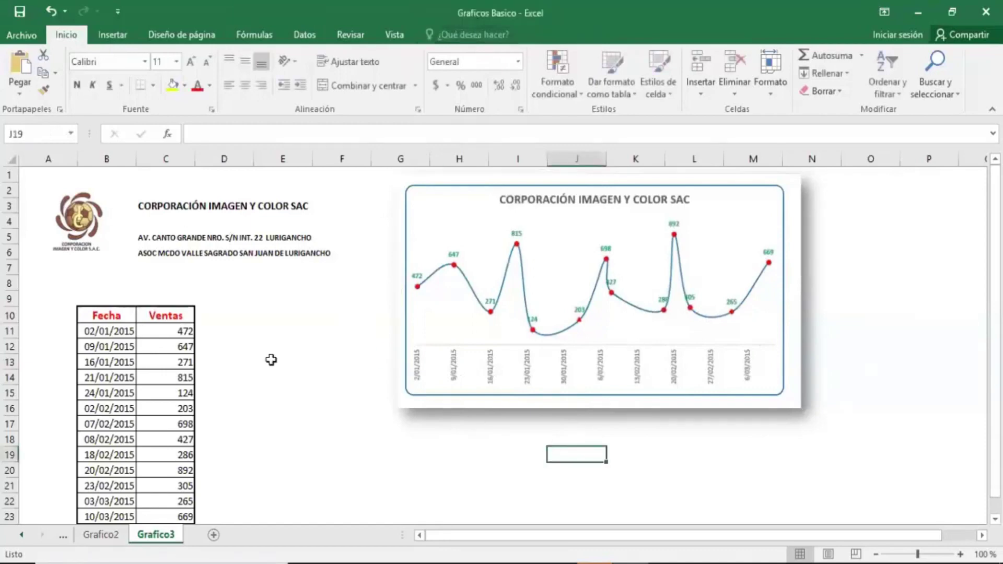
drag(465, 361, 426, 355)
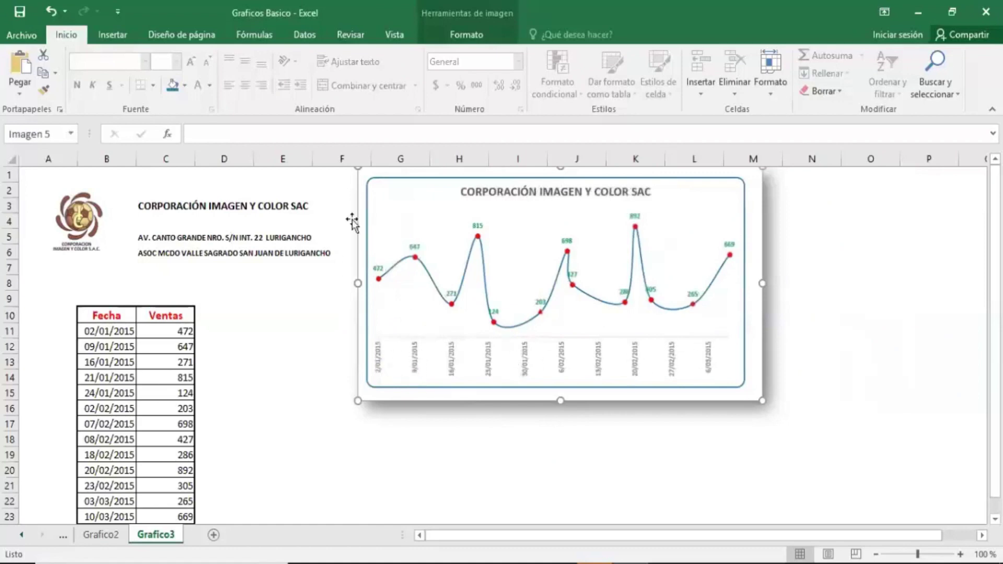
drag(472, 323, 714, 321)
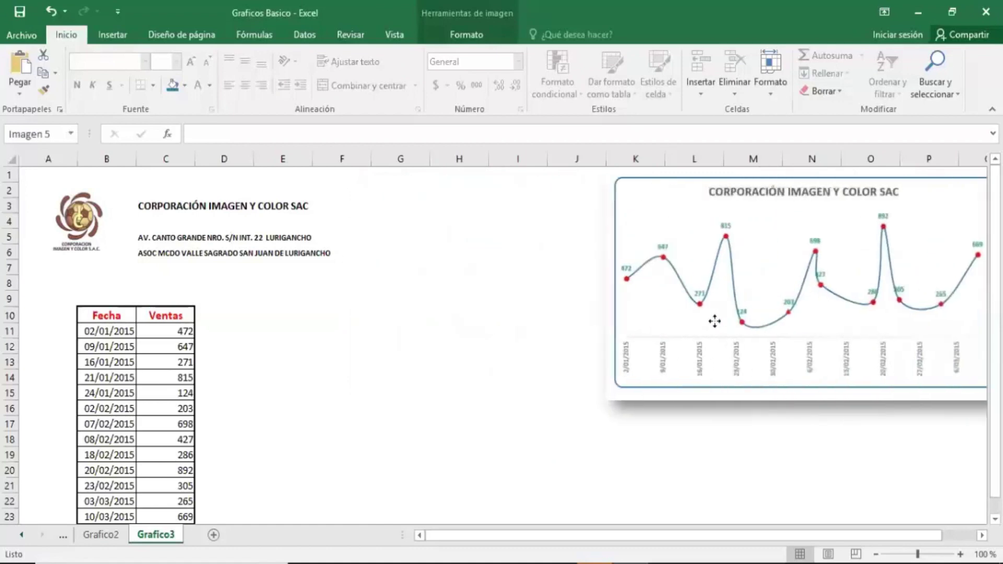
click(307, 425)
scroll(240, 363, down, 1)
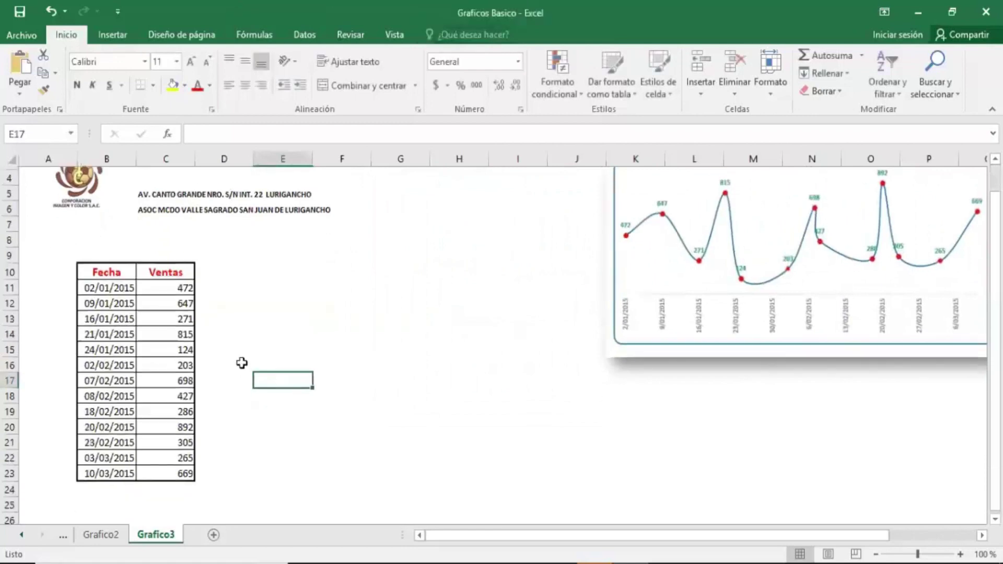
Step: Insert a line-with-markers chart of the Ventas data, then delete it
click(121, 267)
click(163, 305)
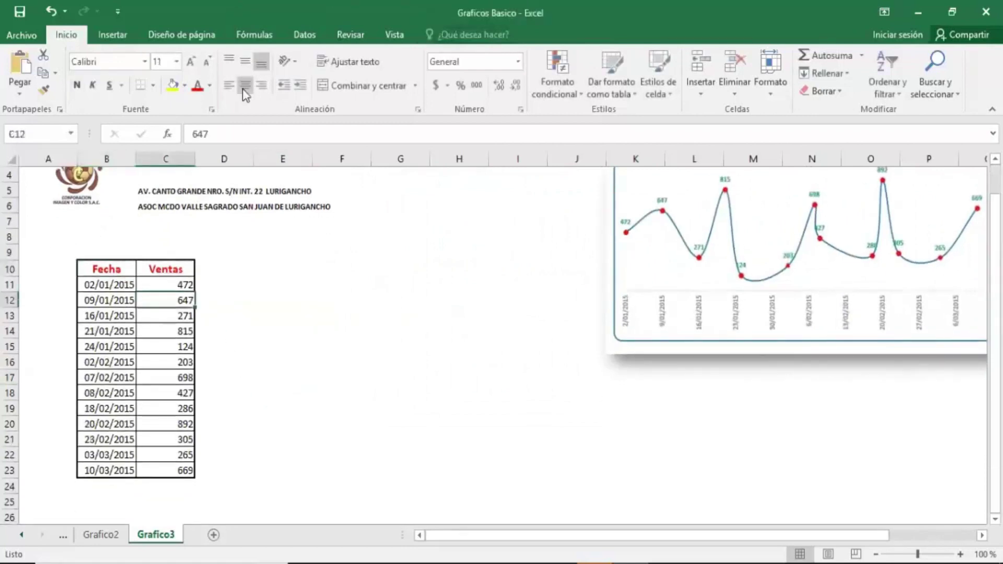
click(112, 35)
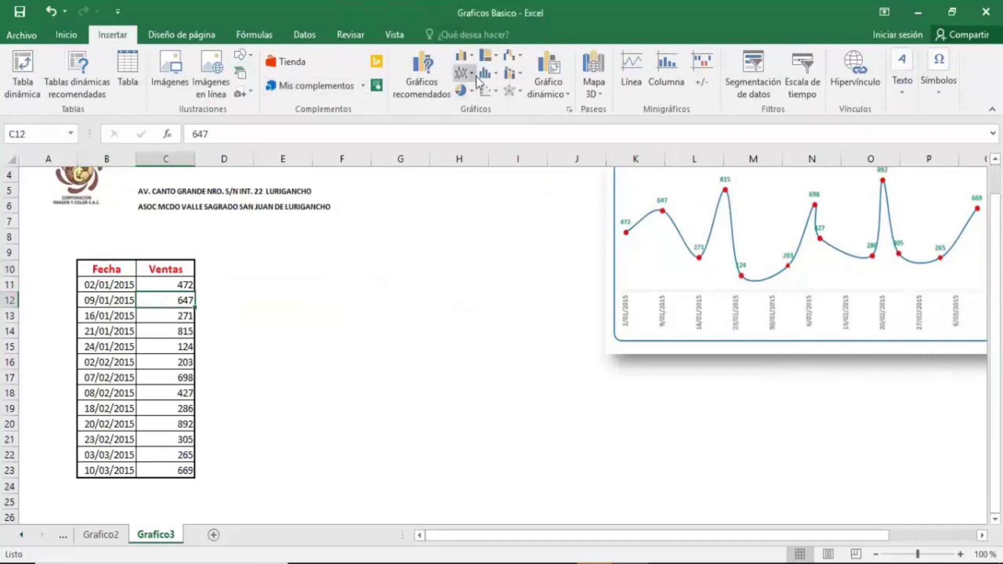
click(471, 73)
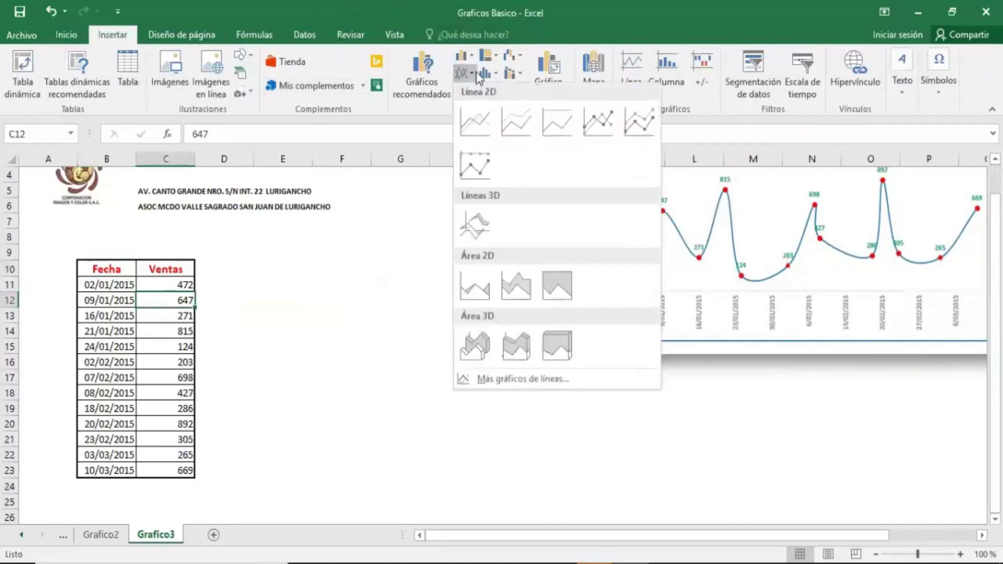
click(596, 129)
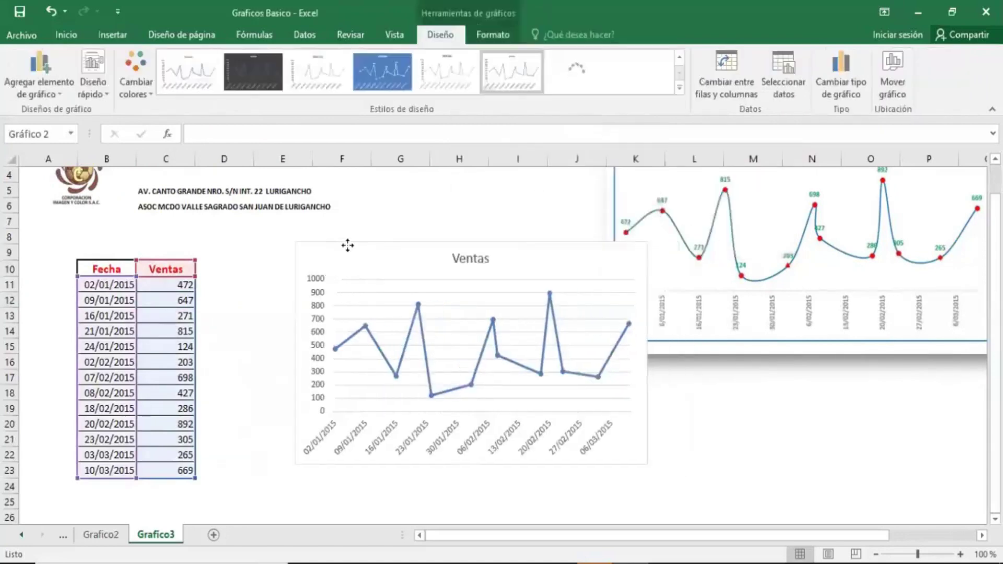
drag(347, 245, 270, 235)
drag(672, 286, 752, 342)
click(507, 235)
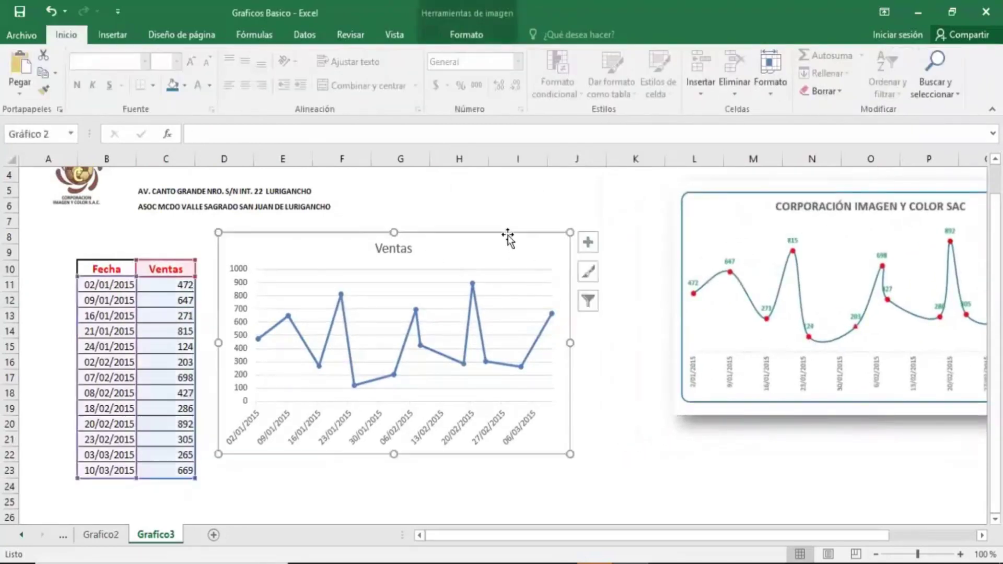
key(Delete)
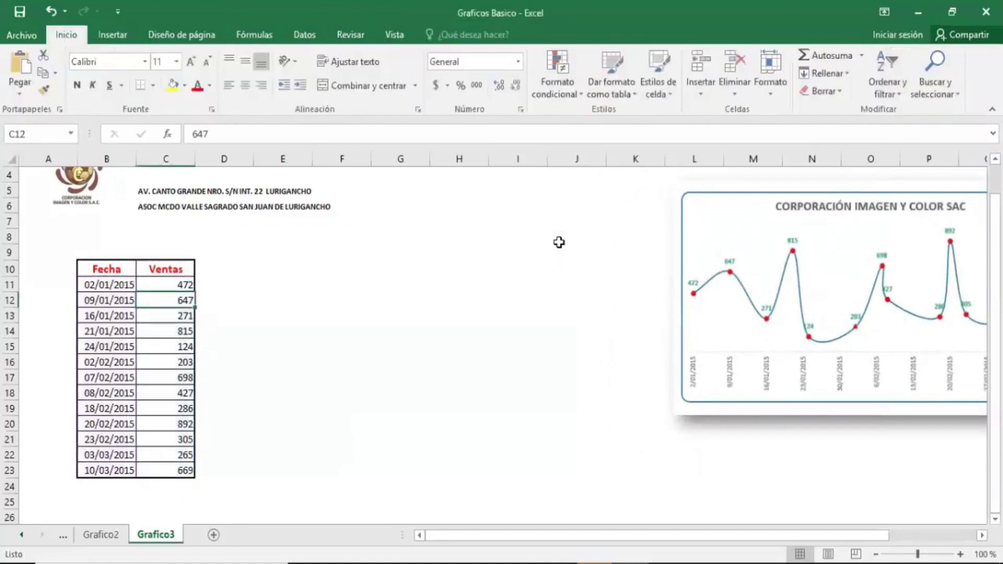
Step: Reinsert the Ventas line-with-markers chart beside the table, example picture shifted further right
click(154, 346)
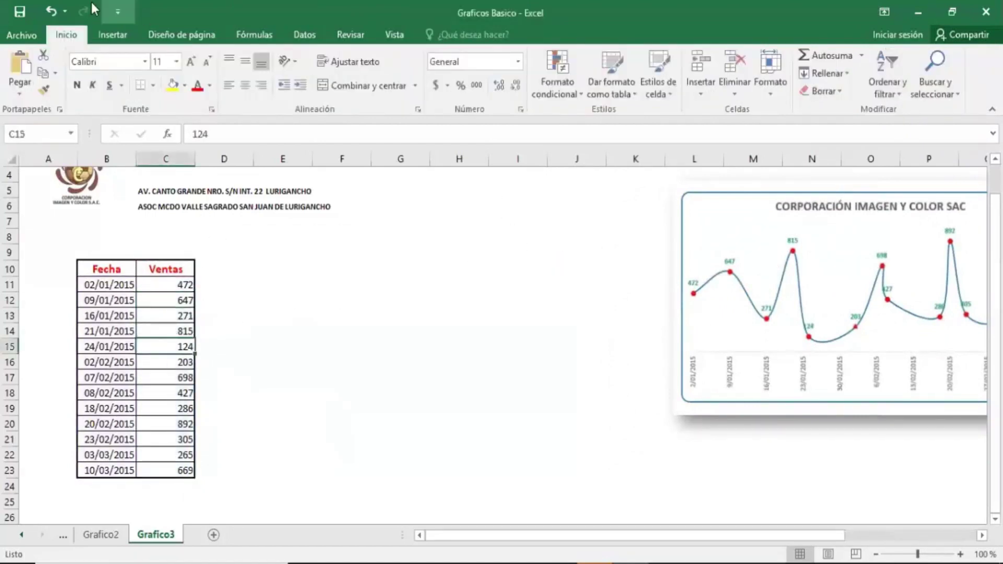
click(103, 34)
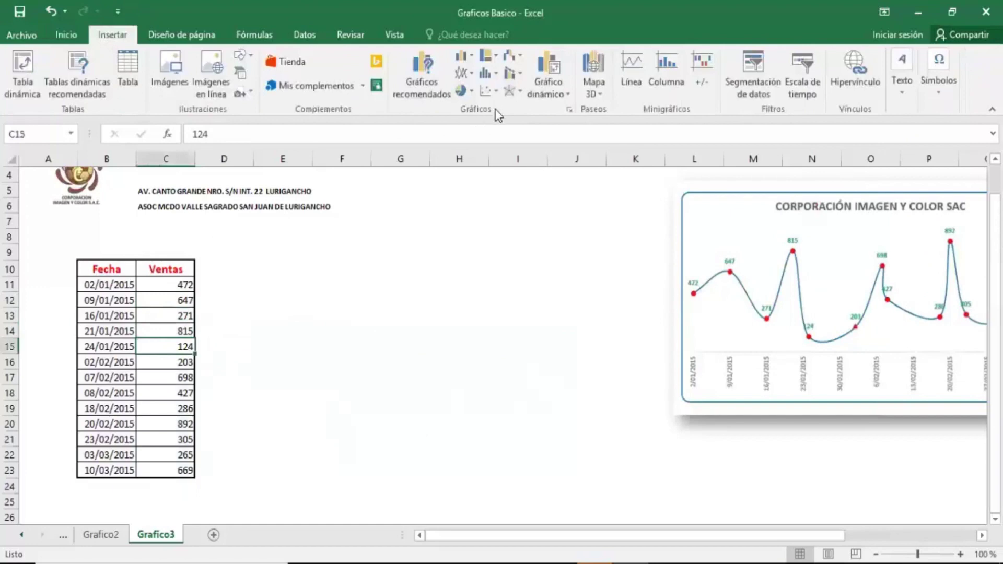
click(462, 73)
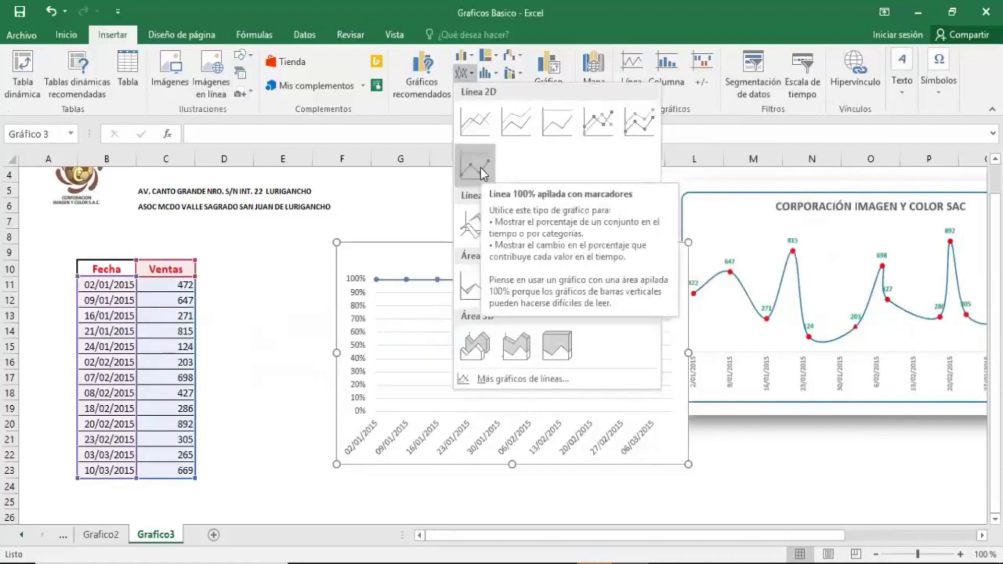
click(594, 134)
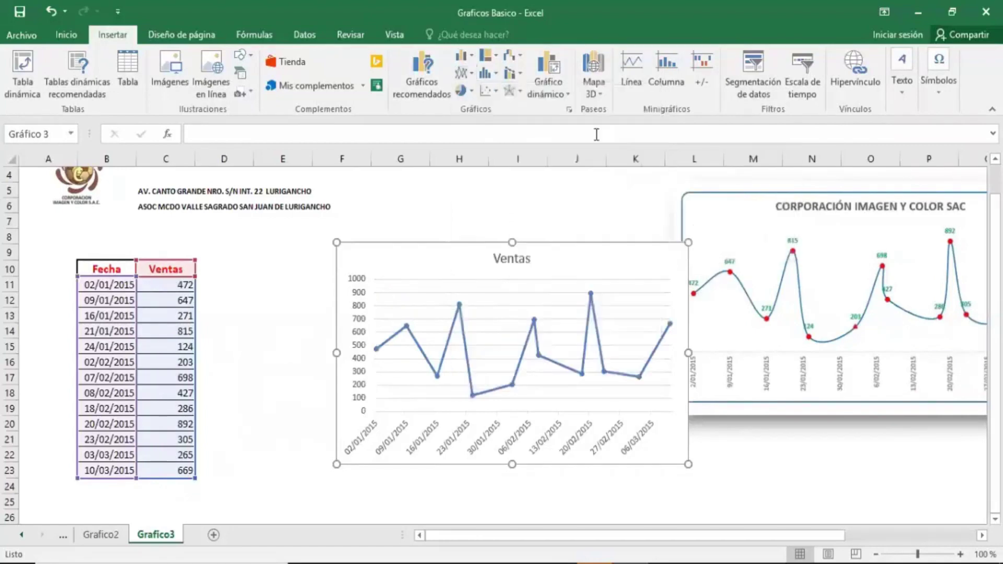
drag(405, 248, 300, 237)
mouse_move(775, 269)
mouse_down()
mouse_move(746, 308)
mouse_move(720, 308)
mouse_up()
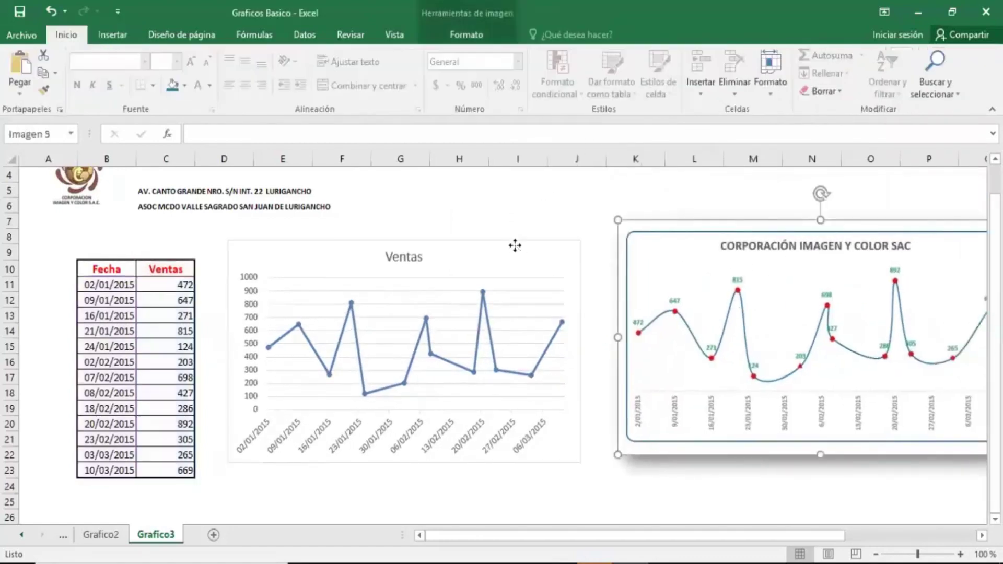
Step: Link the chart title to cell C3 so it reads CORPORACIÓN IMAGEN Y COLOR SAC
click(515, 246)
scroll(413, 241, up, 1)
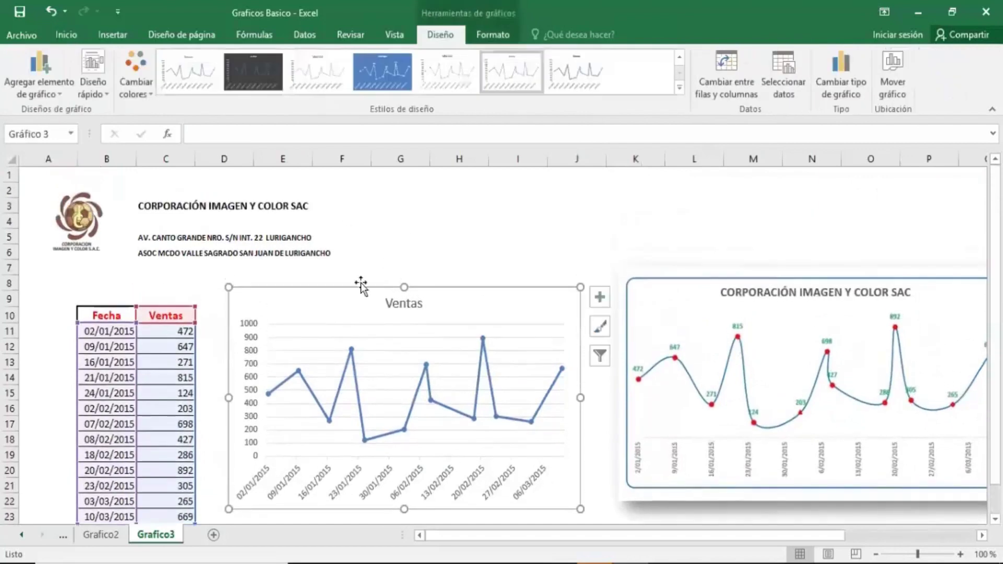
click(402, 303)
click(291, 134)
text(=)
click(161, 204)
key(Return)
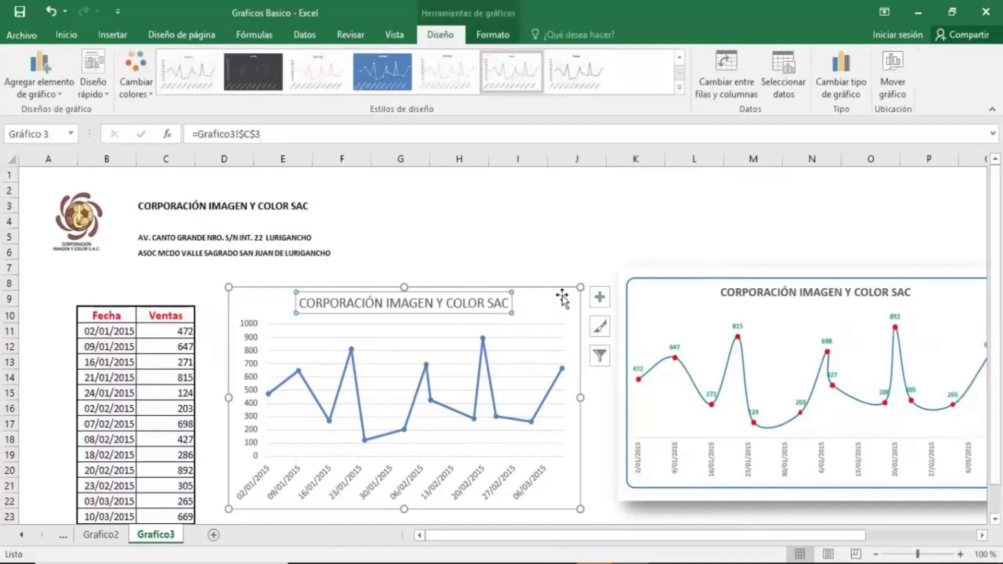
Step: Remove the chart's gridlines and primary vertical axis
click(600, 298)
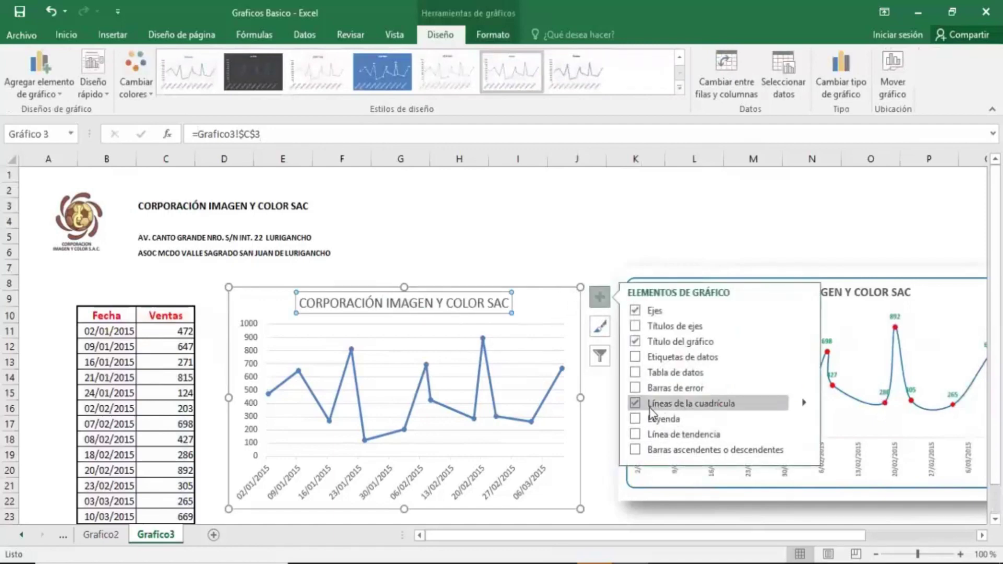
click(635, 403)
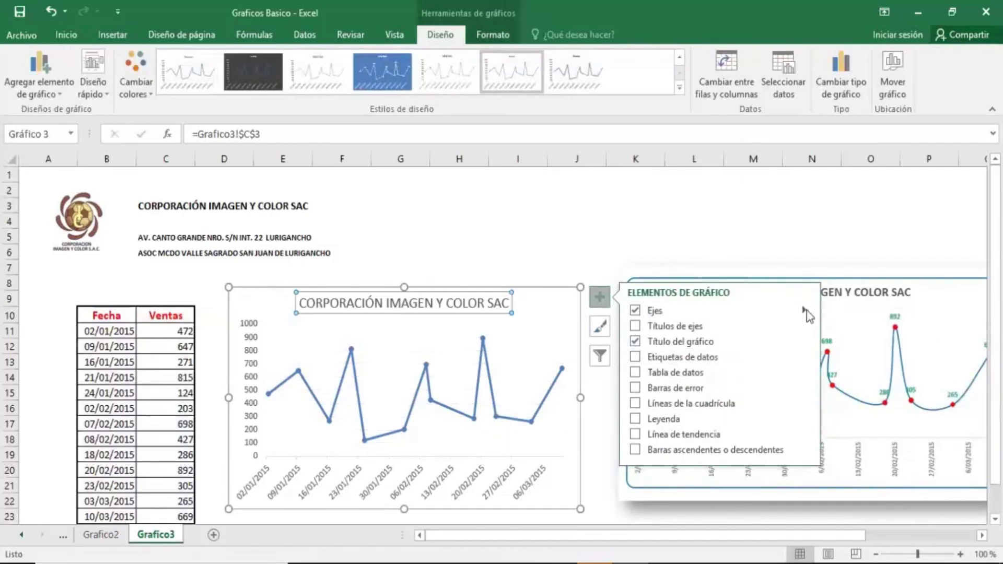
click(804, 312)
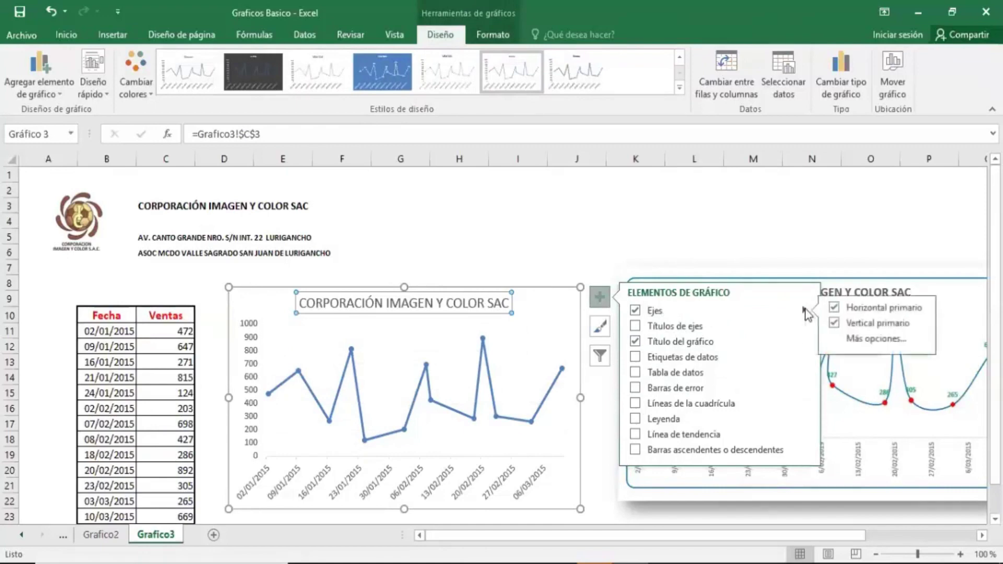
click(835, 325)
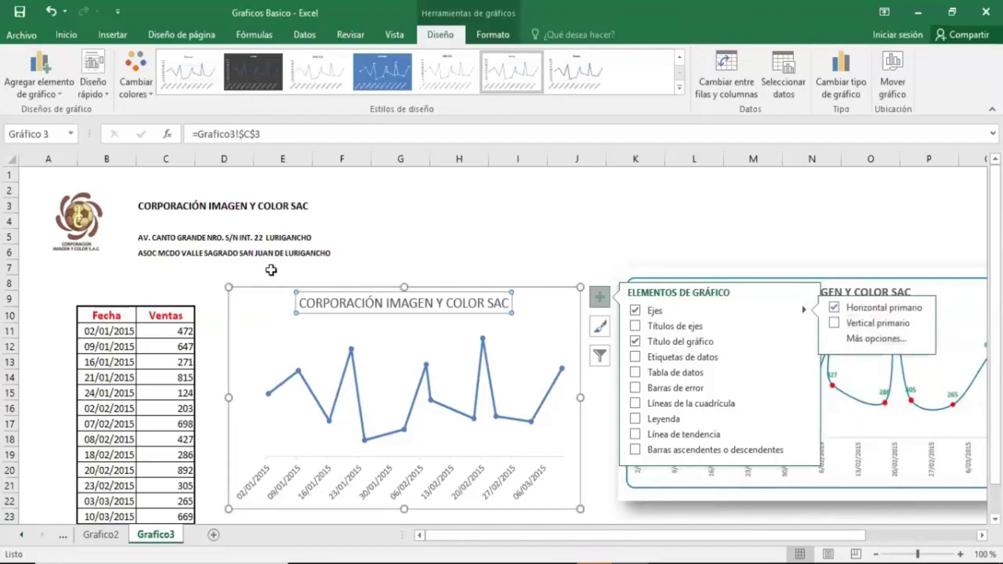
key(Escape)
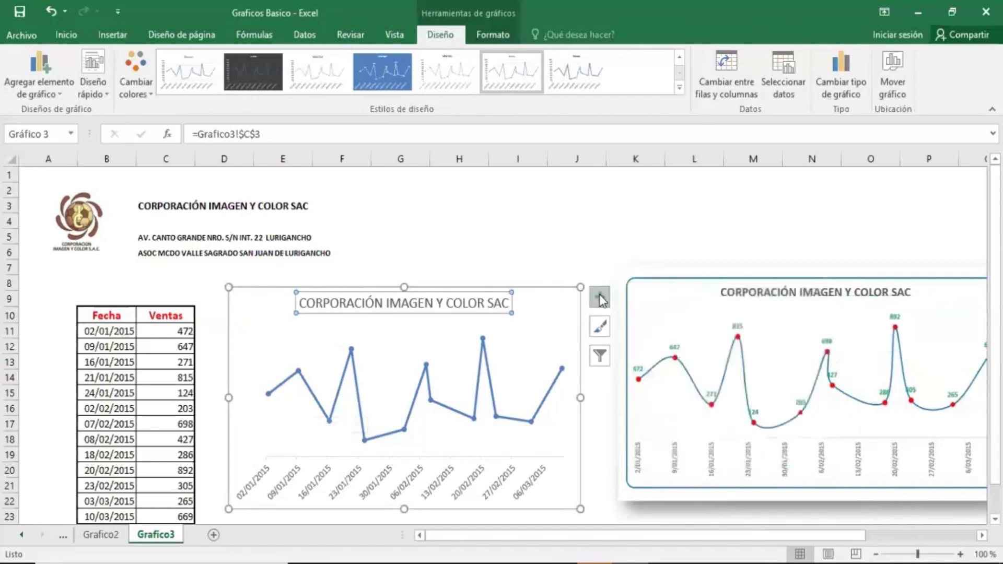
Step: Open the format pane for the horizontal date axis on its Opciones del eje tab
click(548, 288)
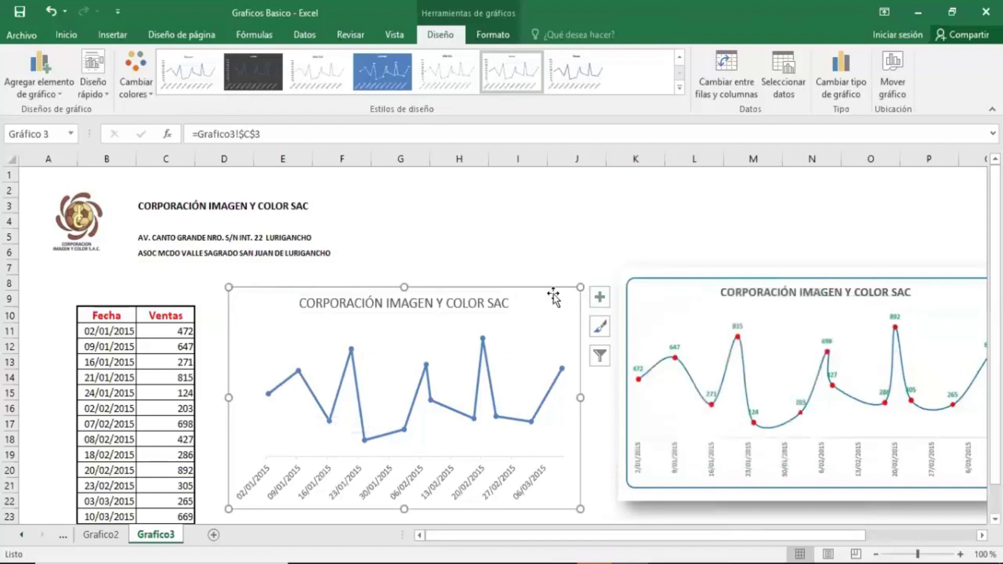
drag(549, 288, 539, 278)
double_click(533, 276)
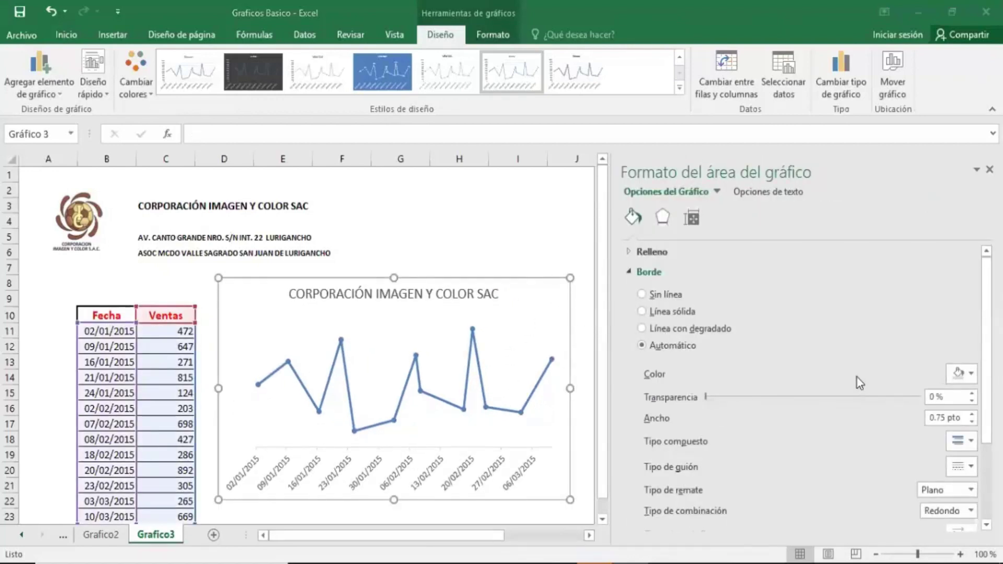
click(276, 477)
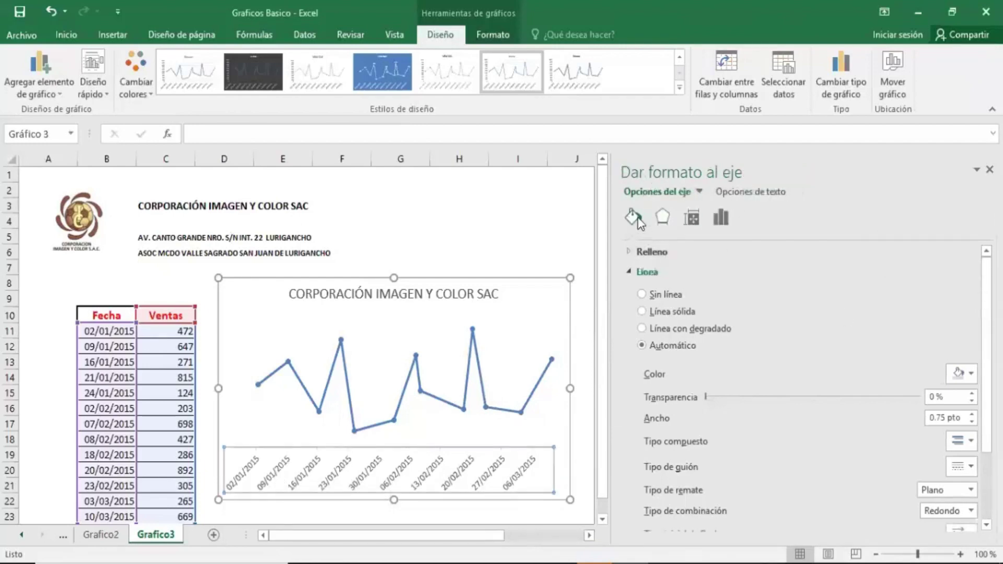
click(663, 219)
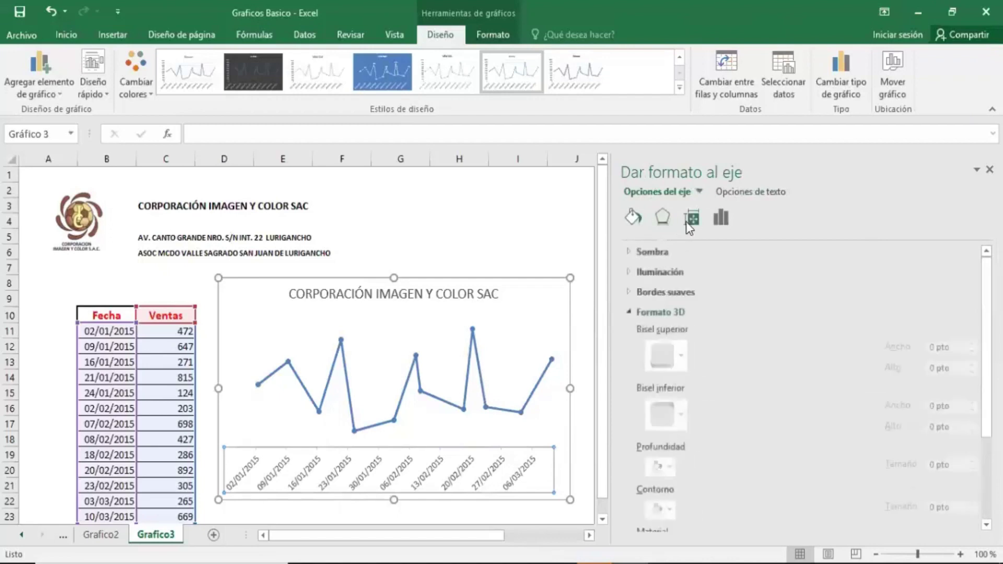
click(686, 220)
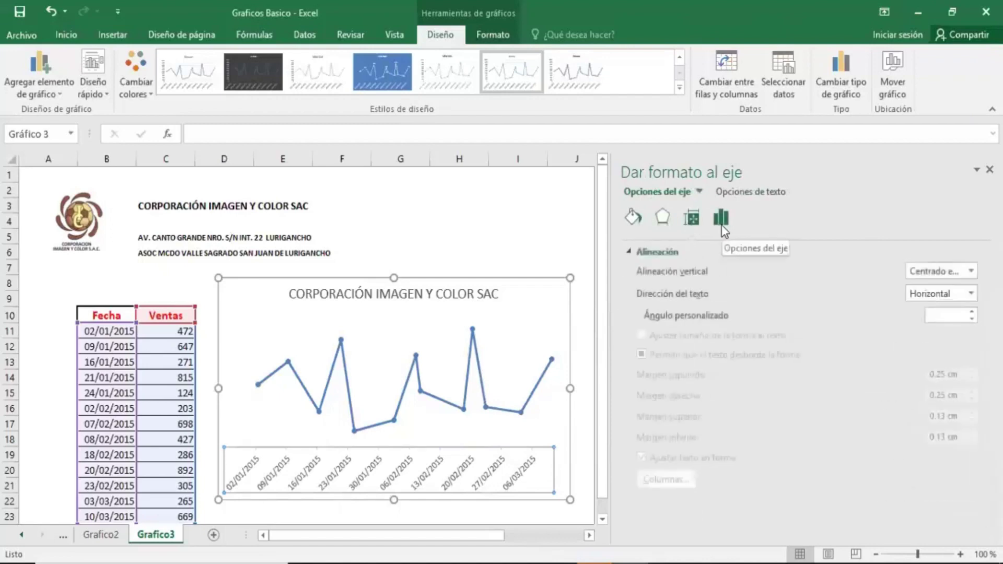
click(722, 218)
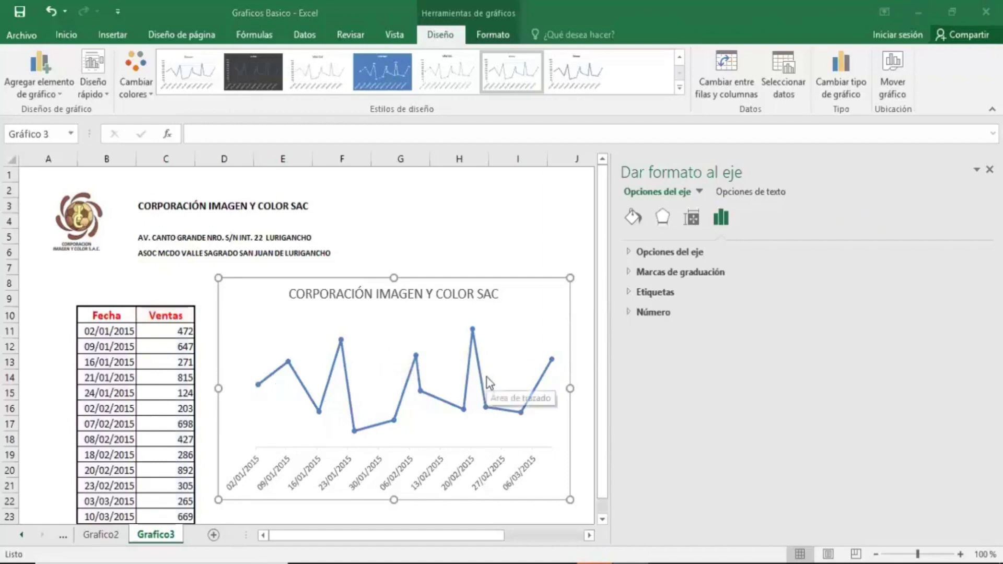
Step: Set the date axis major unit in Días, starting with 2-day spacing
click(402, 477)
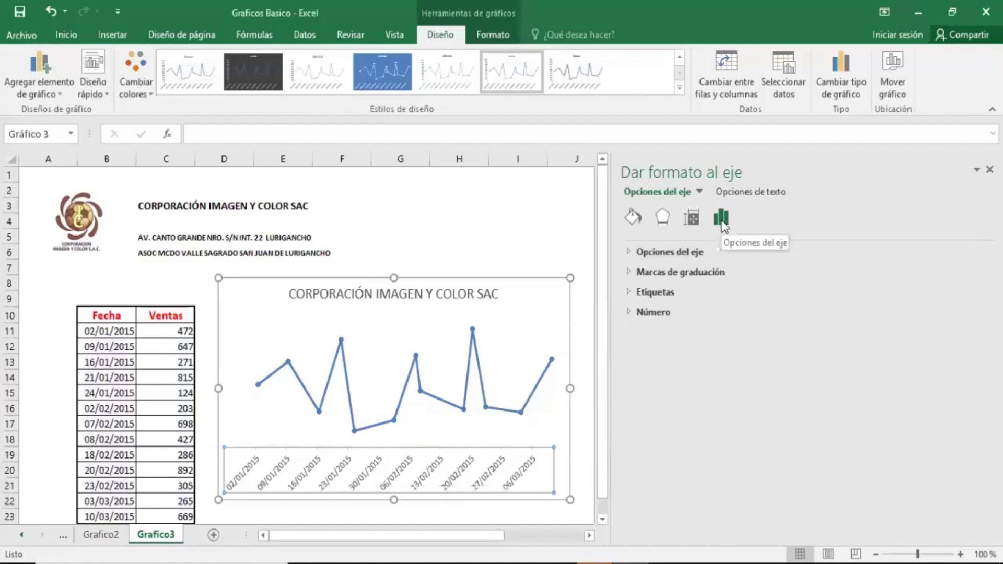
click(701, 255)
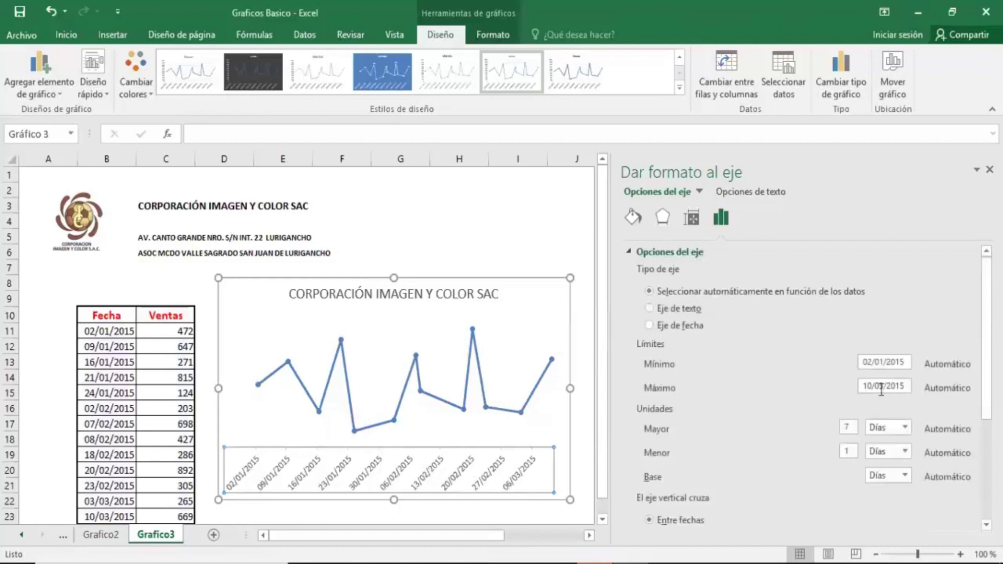
scroll(716, 409, down, 2)
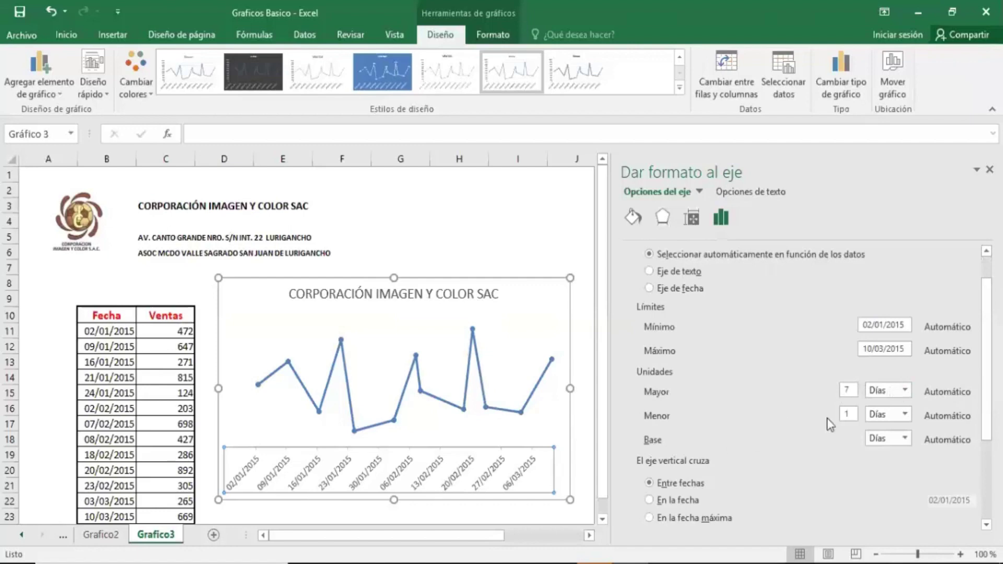
click(905, 392)
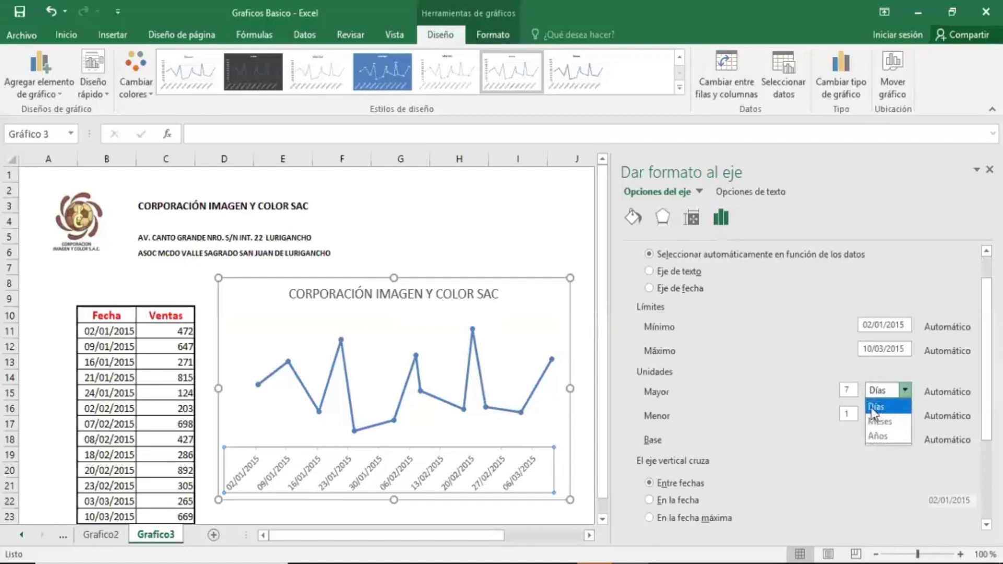
click(875, 406)
click(847, 390)
text(2)
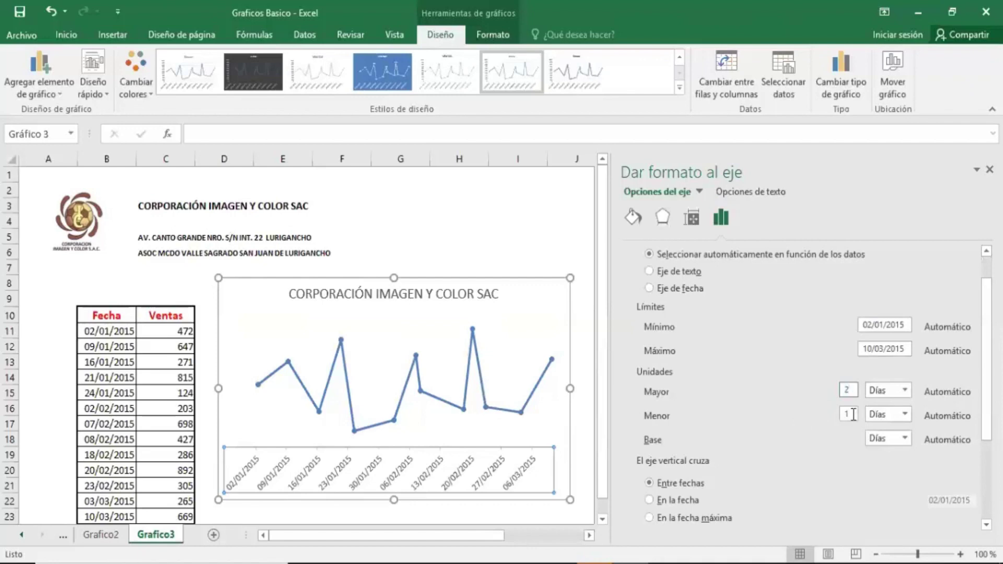
click(851, 414)
Step: Raise the major unit through 3, 4, 5, 6 and 7 to a final 8 days
double_click(847, 389)
text(3)
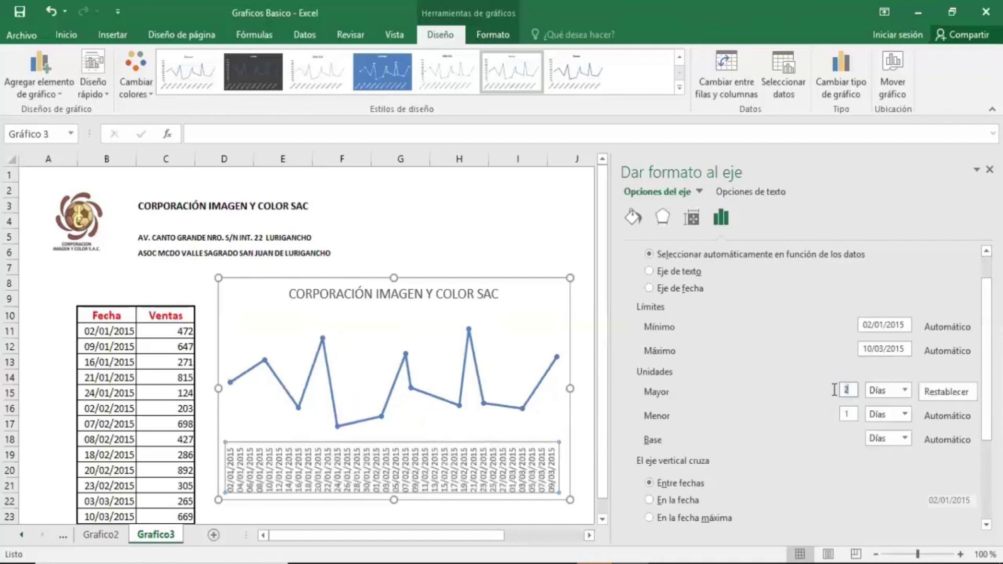
click(850, 413)
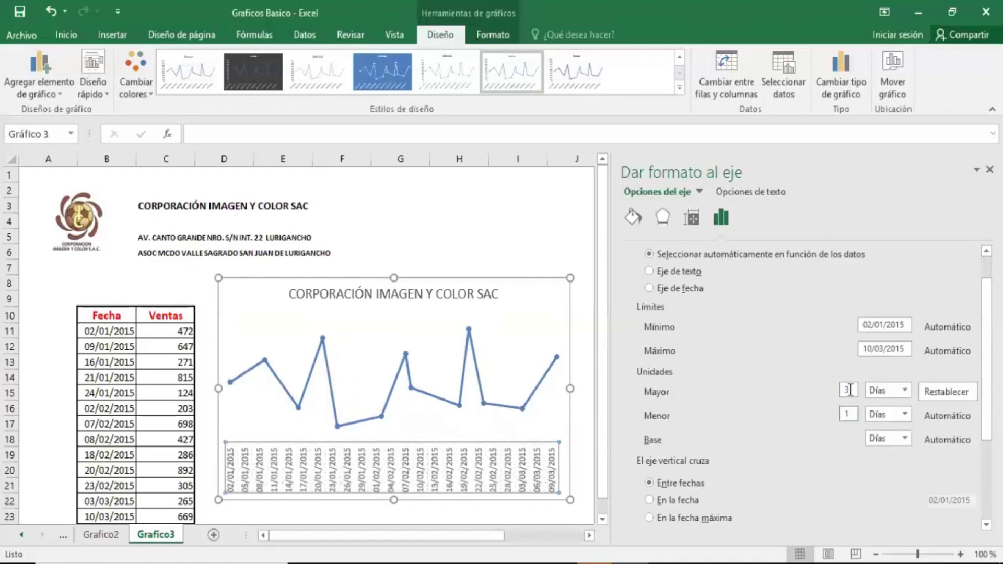
double_click(850, 389)
text(4)
click(850, 413)
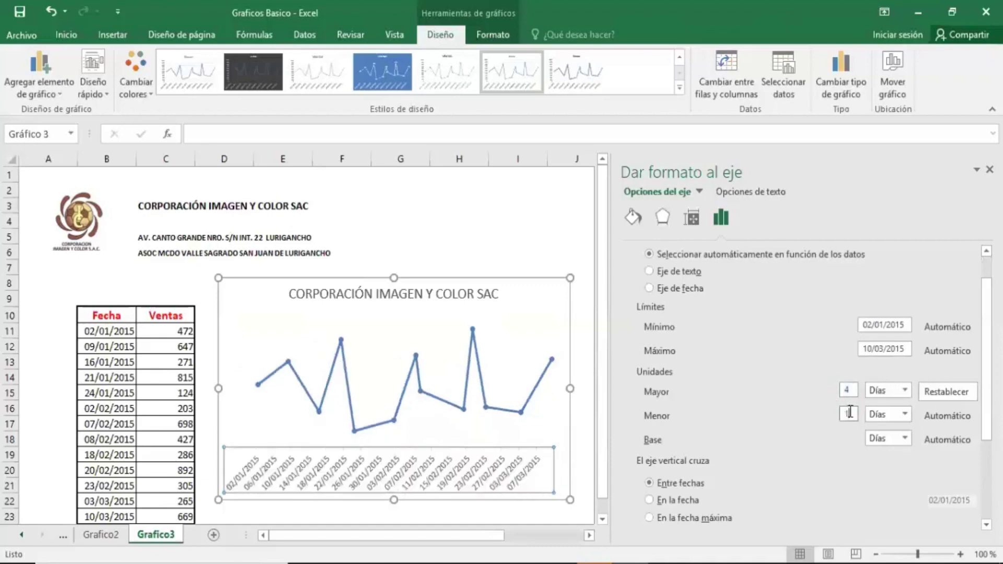
double_click(850, 390)
text(5)
click(852, 415)
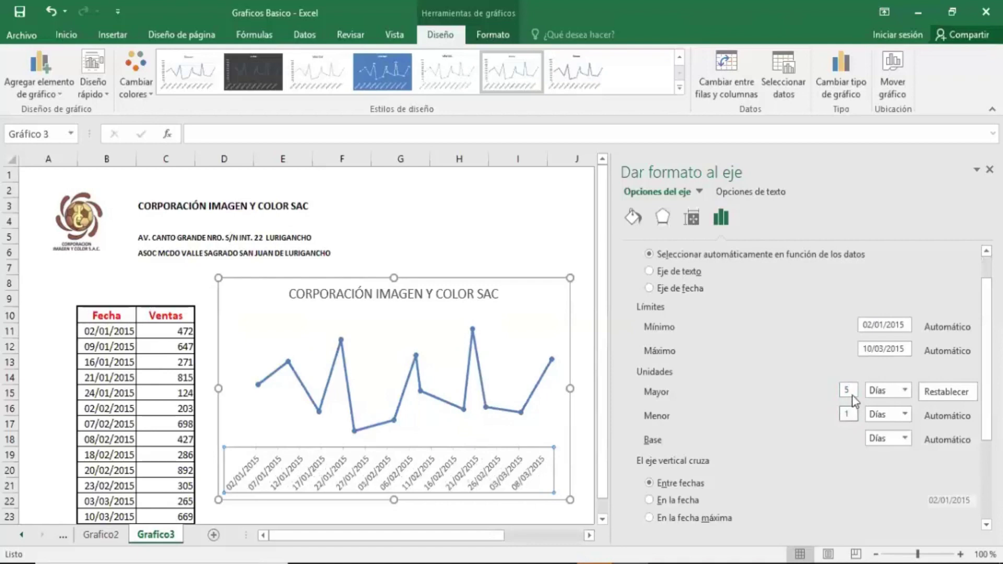
double_click(847, 390)
text(6)
click(852, 415)
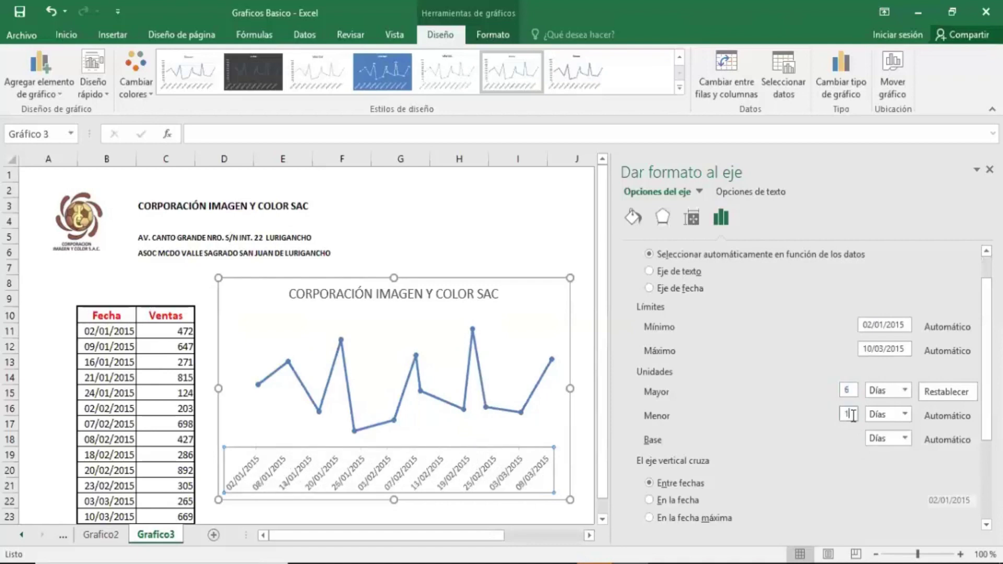
double_click(851, 391)
text(7)
click(852, 415)
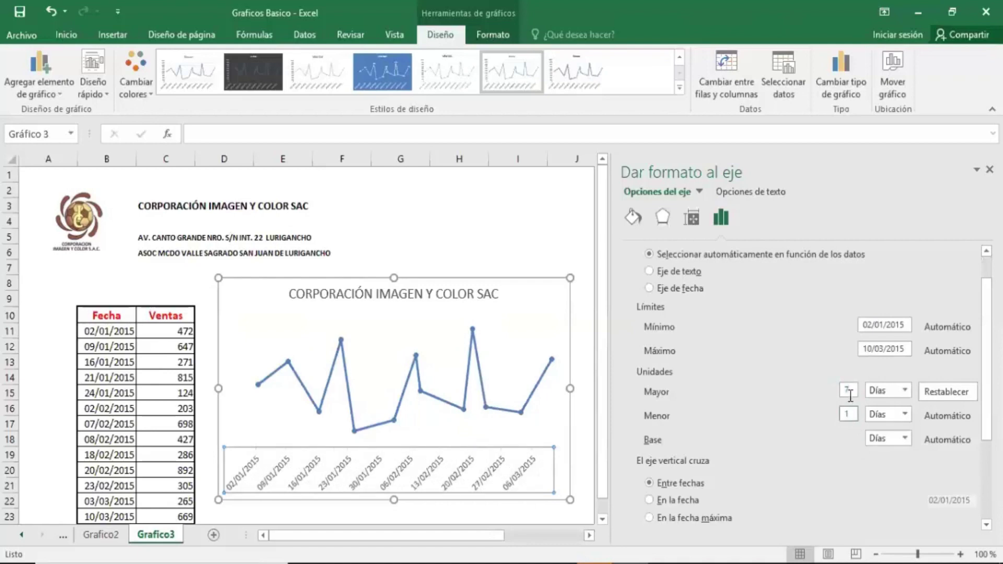
double_click(847, 390)
text(8)
click(854, 417)
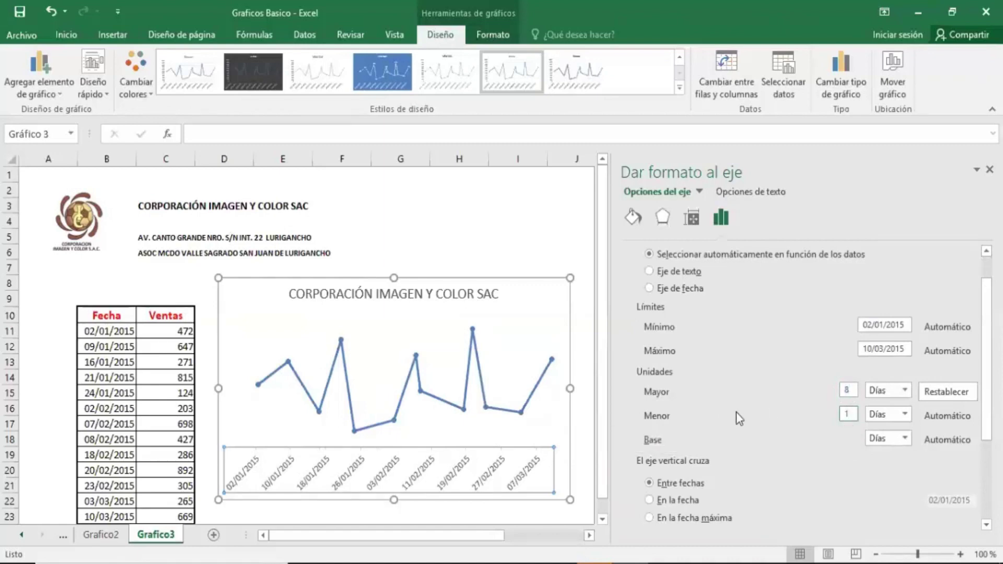
scroll(735, 411, down, 1)
scroll(735, 411, down, 1)
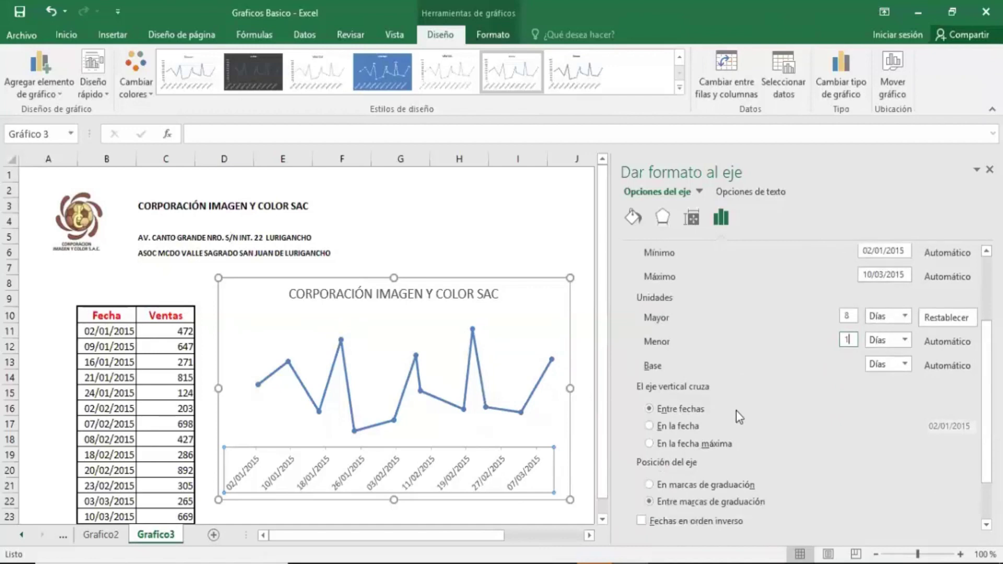
scroll(736, 411, up, 1)
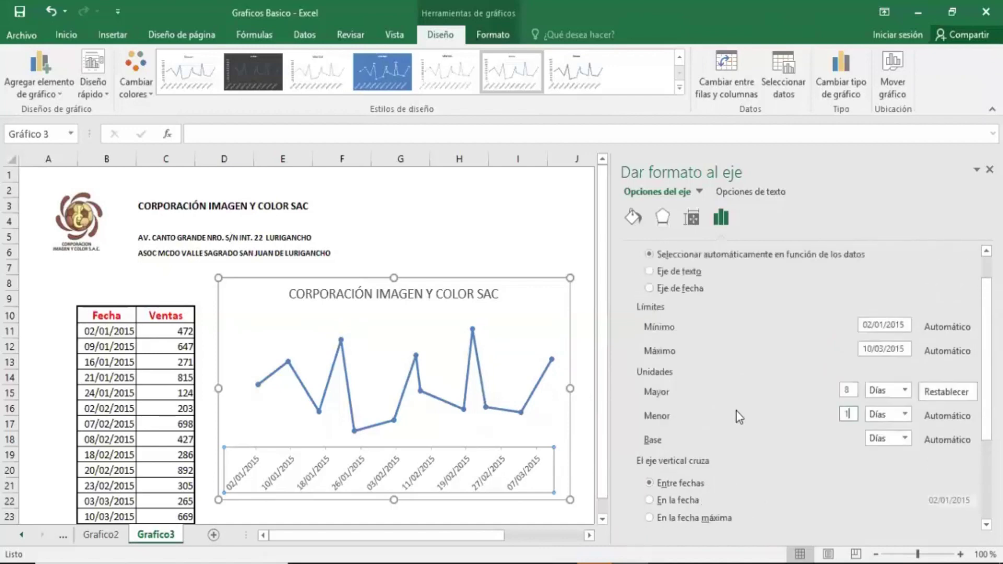
scroll(736, 411, down, 1)
scroll(736, 410, down, 1)
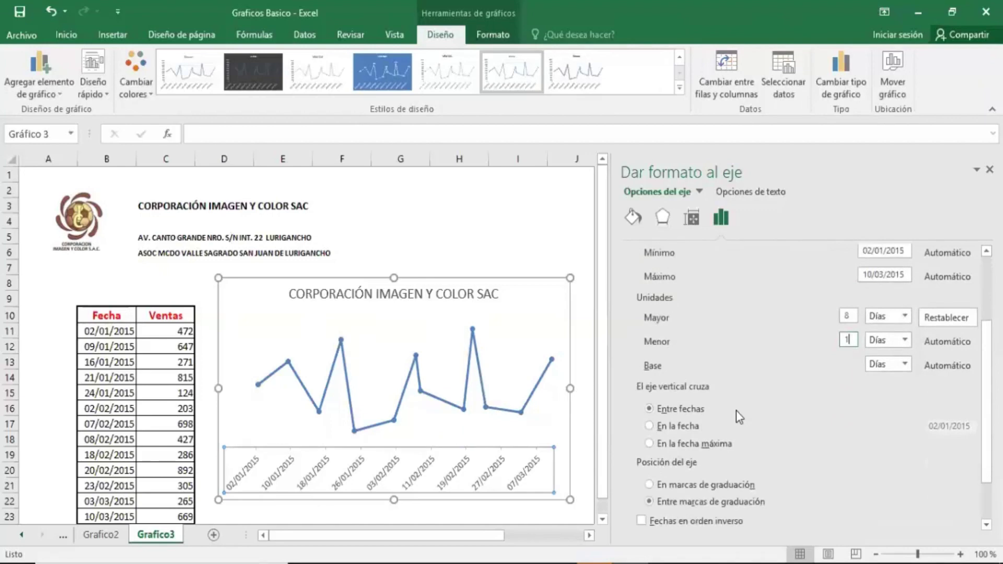
scroll(735, 409, up, 1)
scroll(739, 407, up, 2)
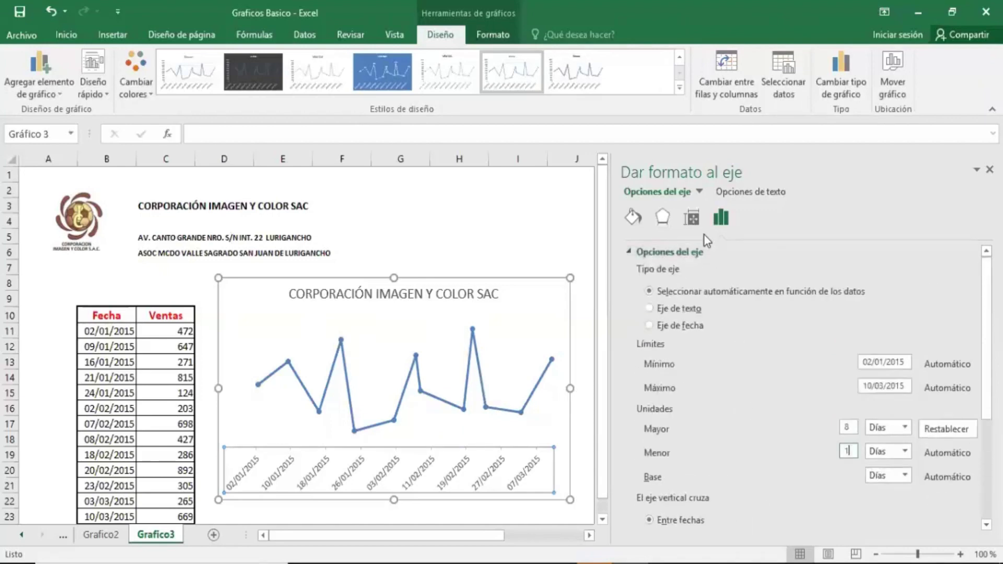
Step: Rotate the date axis labels 270° and select the Ventas line series
click(696, 223)
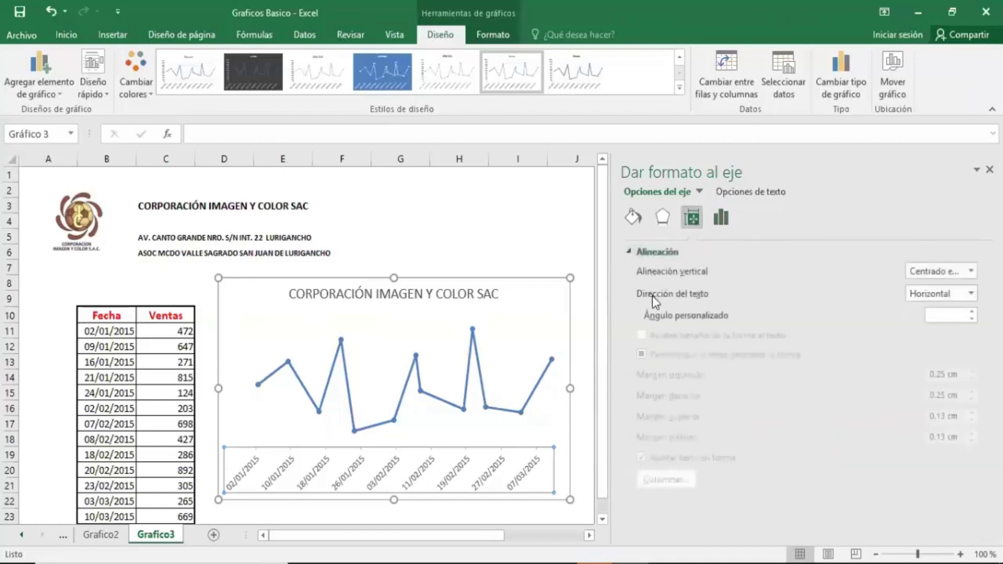
click(970, 295)
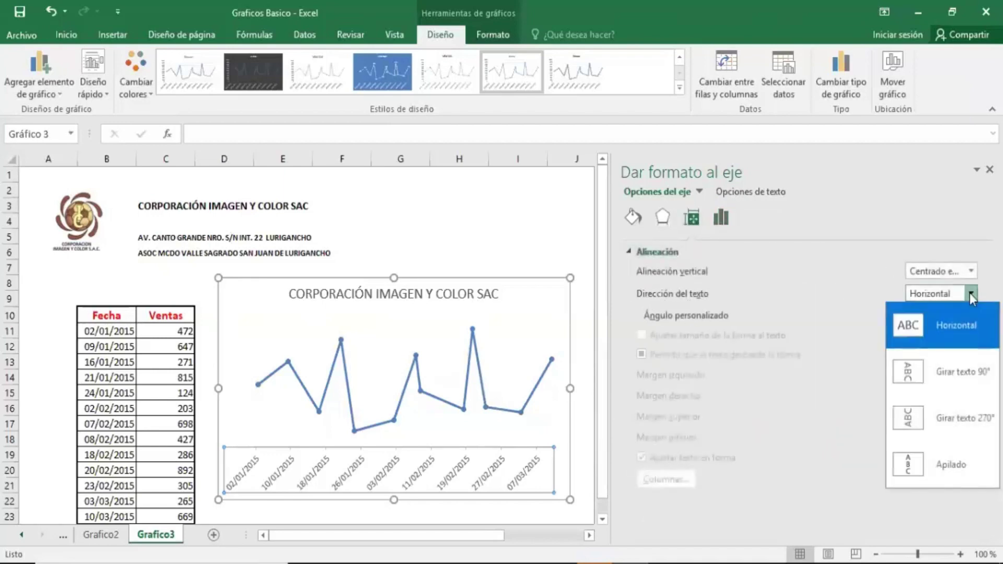
click(972, 437)
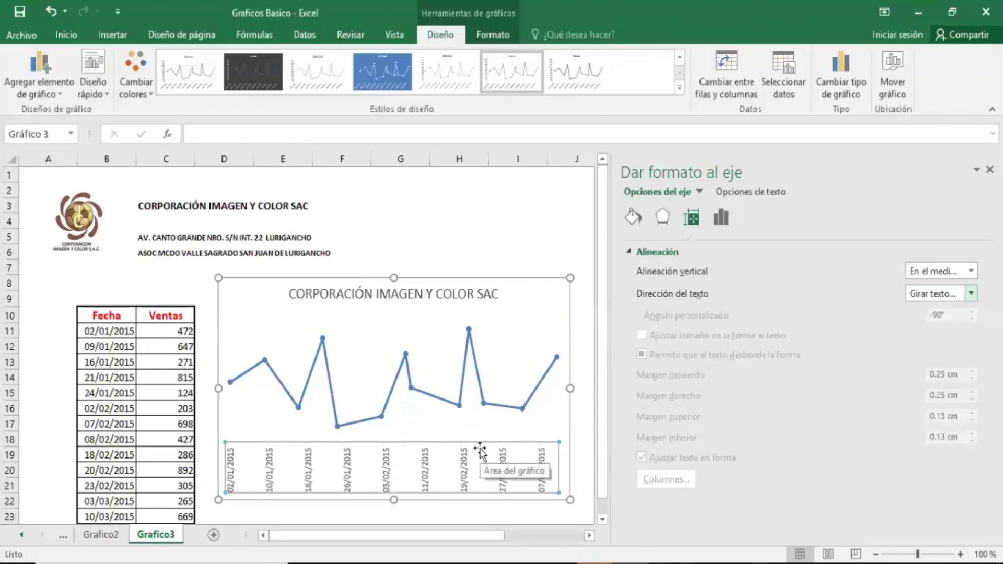
click(556, 357)
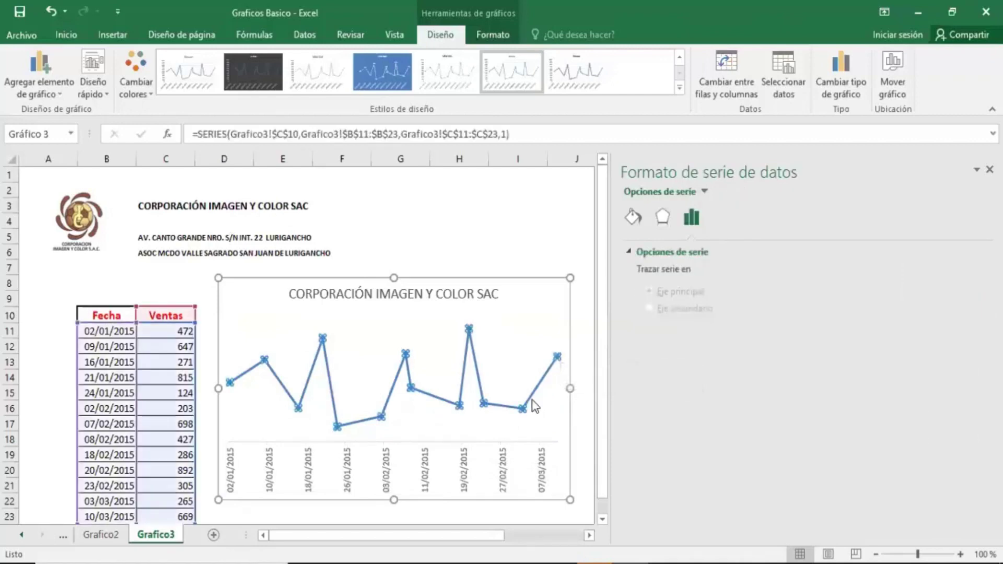
Step: Make the Ventas series a solid red line, 1.75 pt wide
click(557, 357)
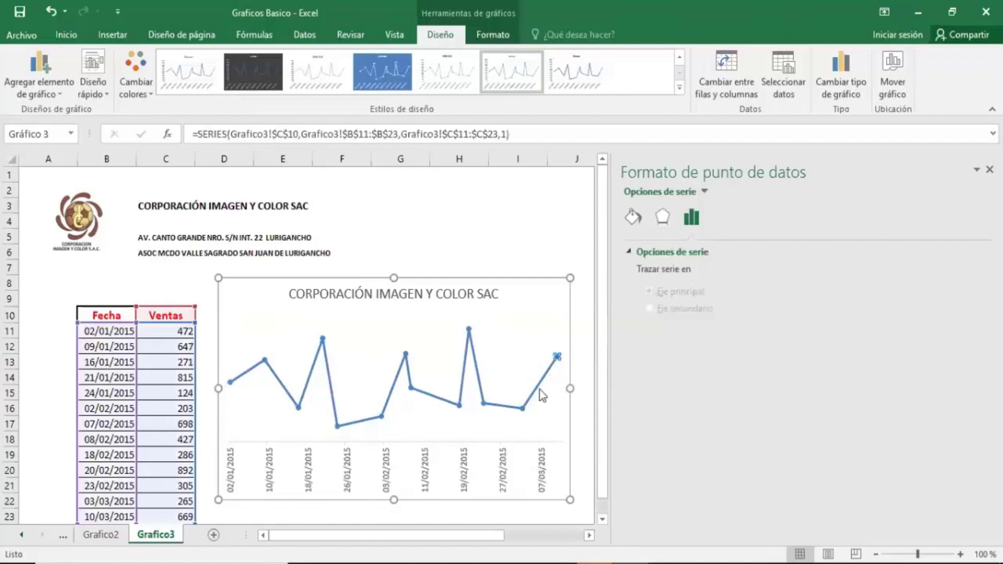
click(543, 433)
click(534, 393)
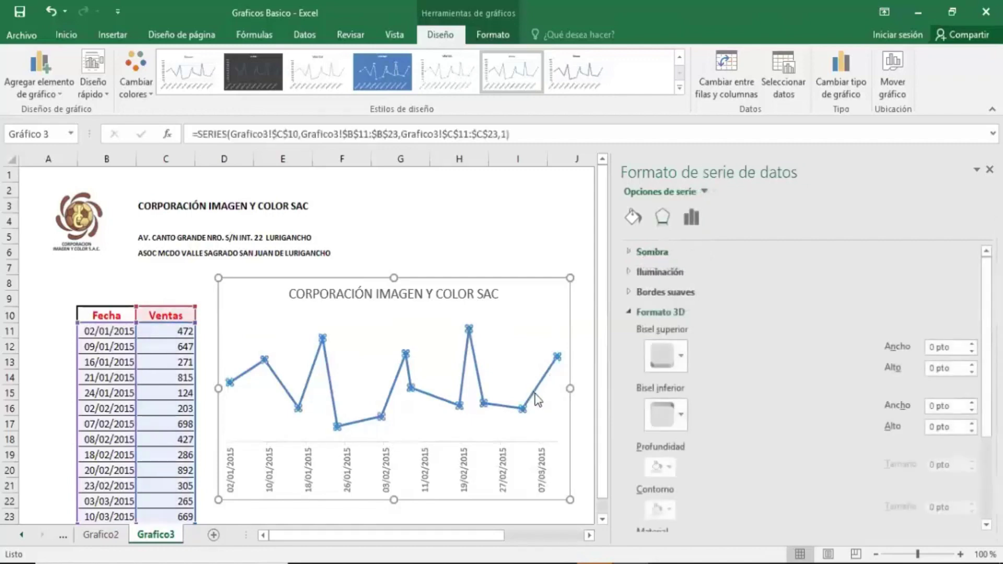
click(557, 405)
click(557, 360)
click(638, 214)
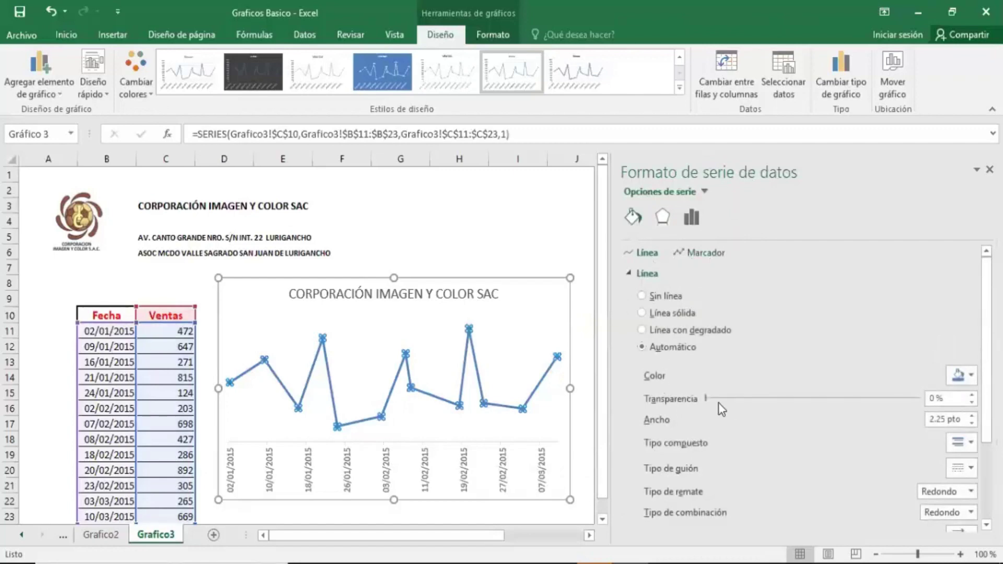
click(659, 313)
click(970, 375)
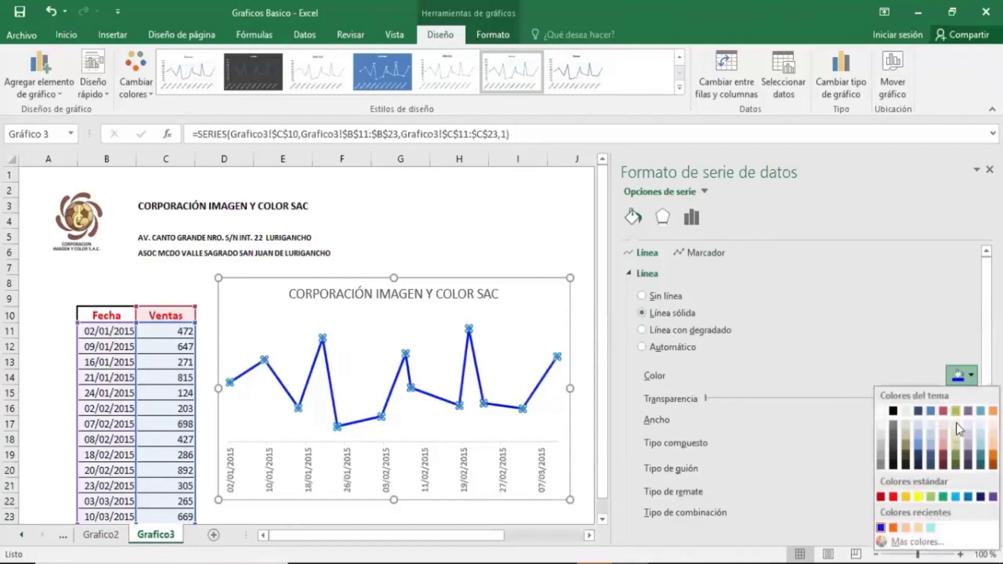
click(897, 496)
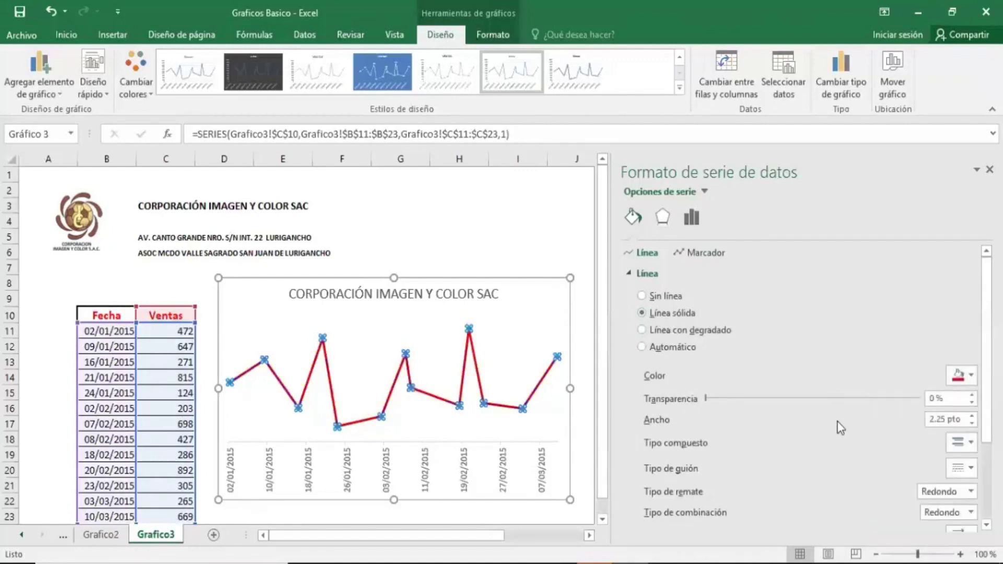
click(970, 425)
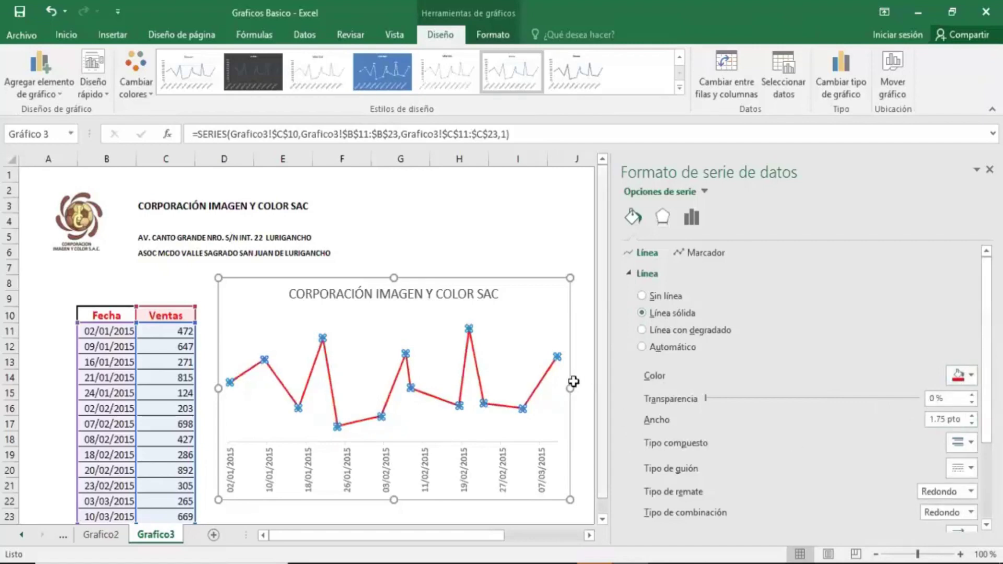
Step: Switch the data markers to the built-in diamond shape
click(688, 256)
click(679, 273)
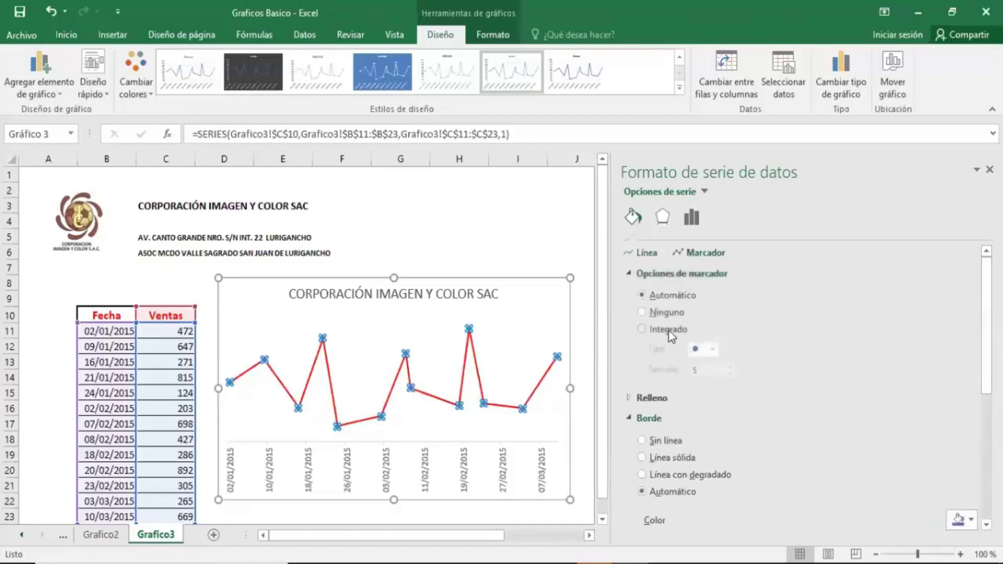
click(668, 329)
click(712, 350)
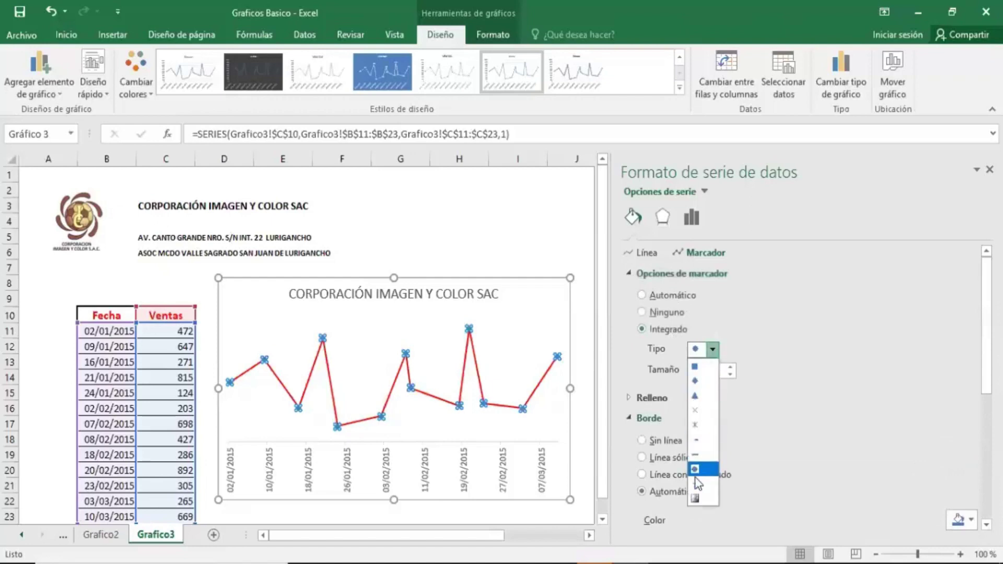
click(703, 382)
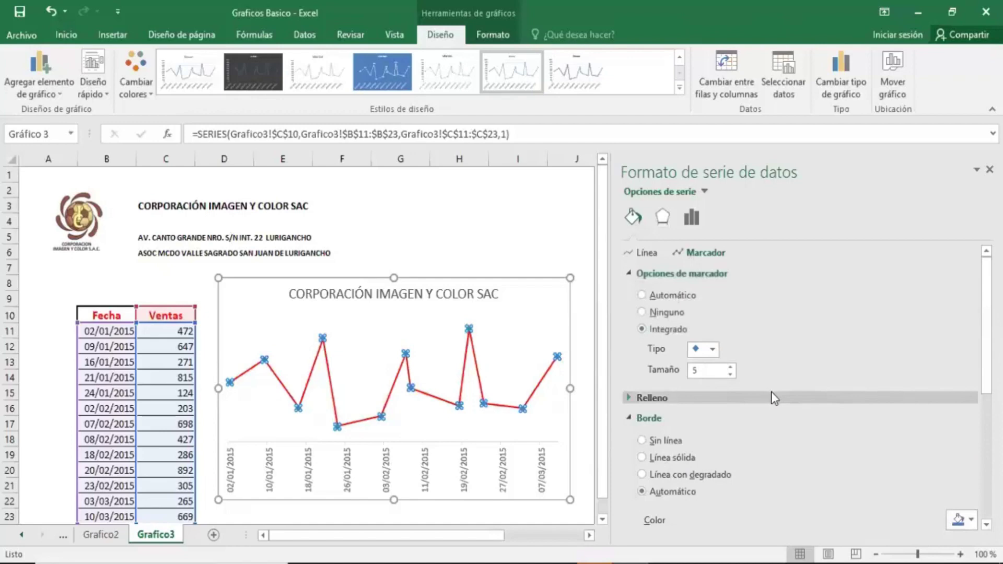
scroll(772, 391, down, 3)
scroll(772, 392, up, 2)
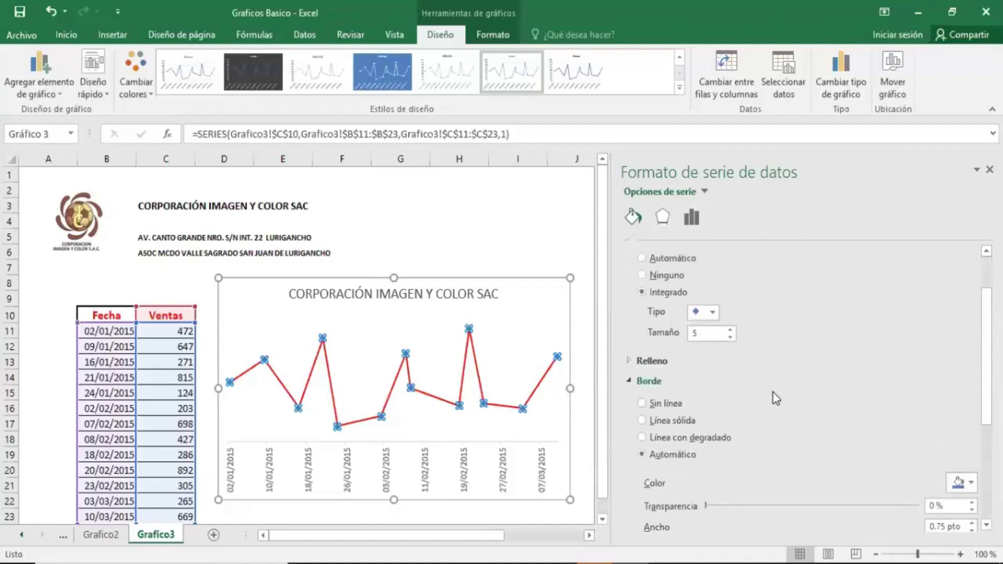
Step: Give the markers a solid blue (Azul) fill
click(657, 364)
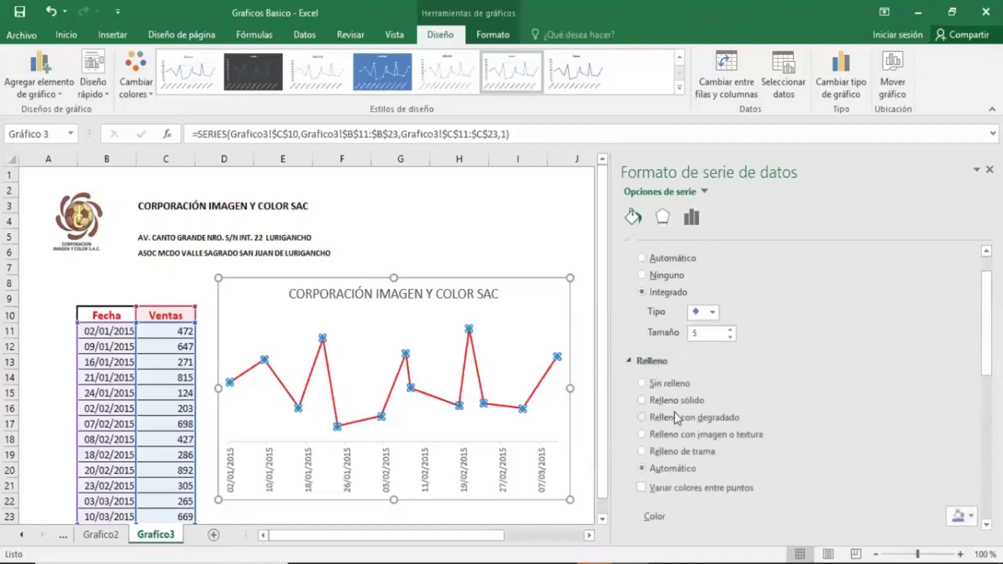
click(684, 400)
click(963, 516)
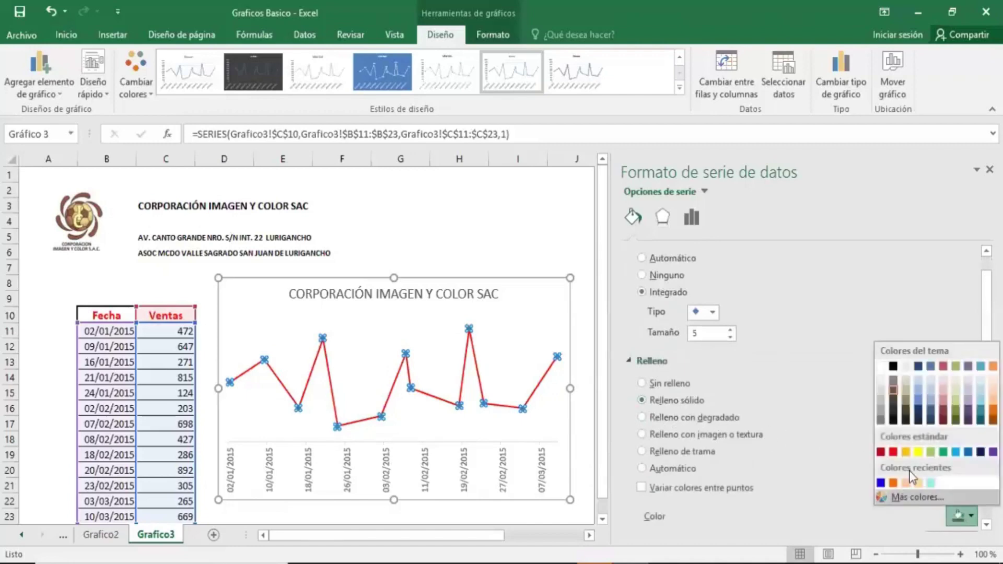
click(881, 484)
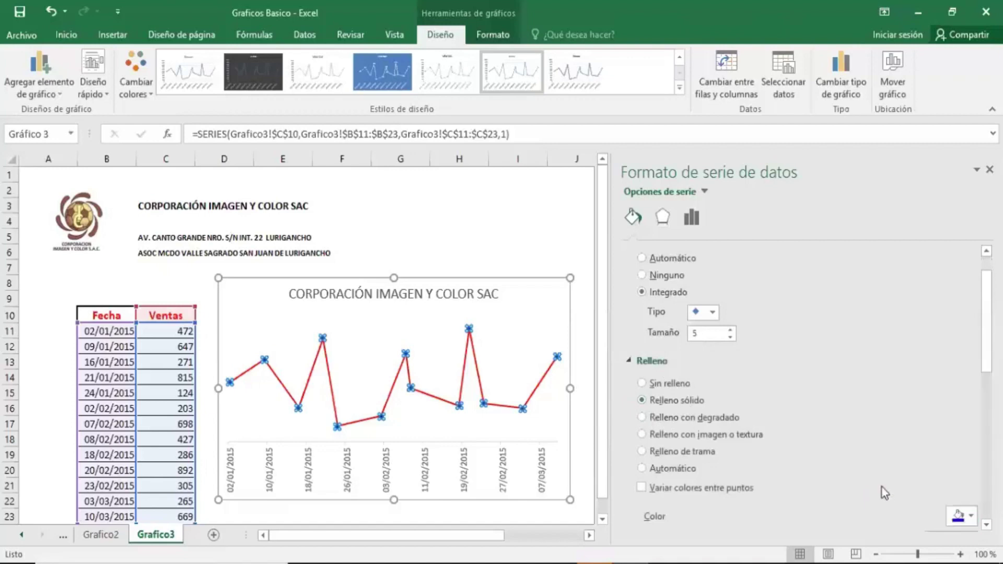
Step: Set the marker size to 7 with the spinner
click(731, 330)
click(731, 330)
click(731, 330)
click(731, 329)
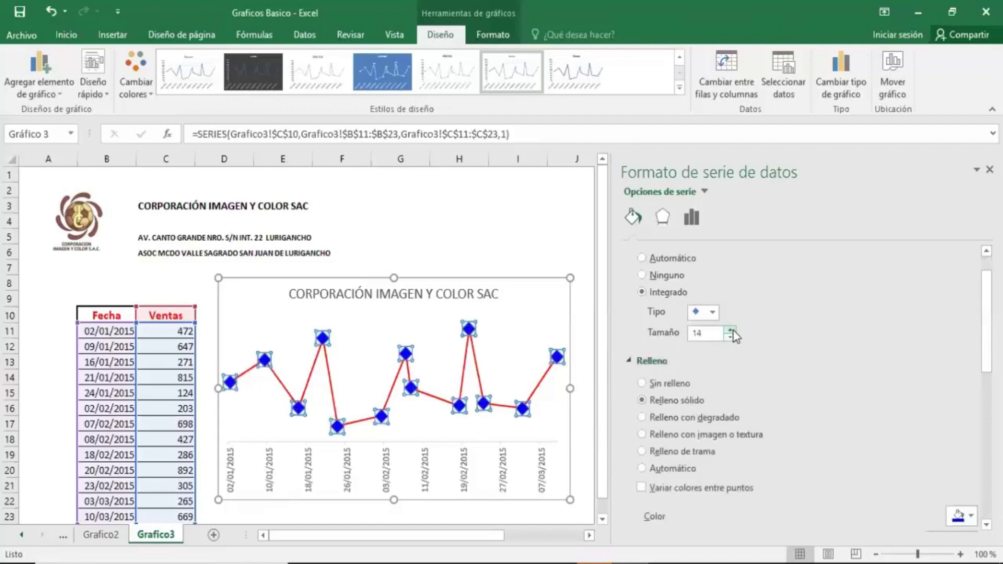
click(731, 329)
click(731, 337)
click(731, 338)
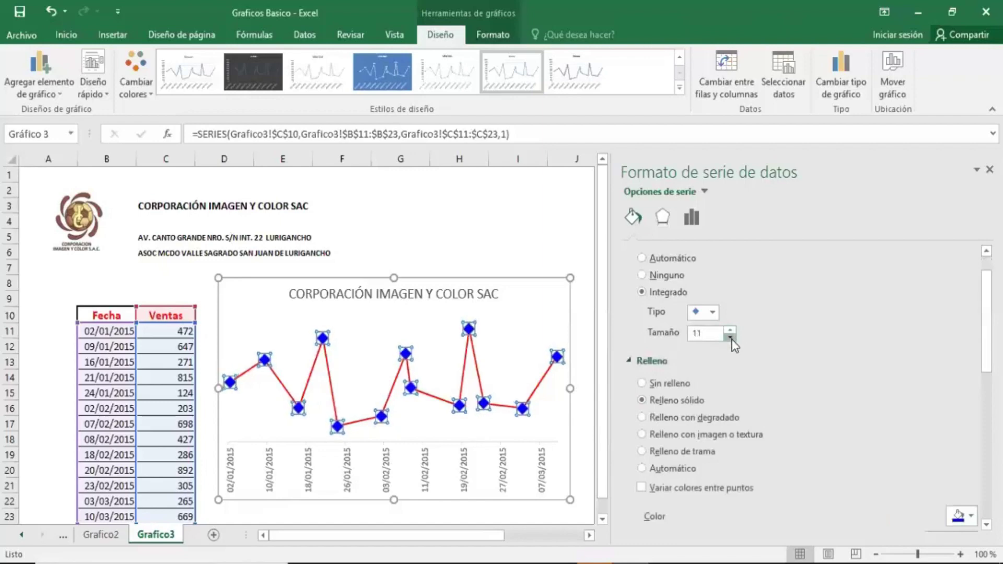
click(731, 339)
click(732, 339)
click(732, 340)
click(731, 339)
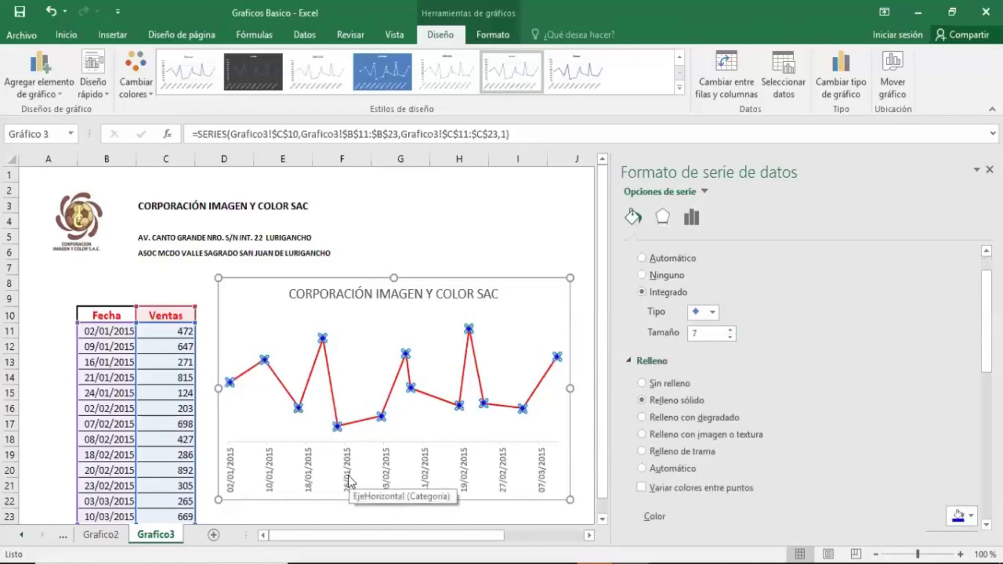
Step: Set the date axis major unit to 5 days
click(501, 475)
scroll(787, 465, down, 3)
scroll(787, 464, down, 1)
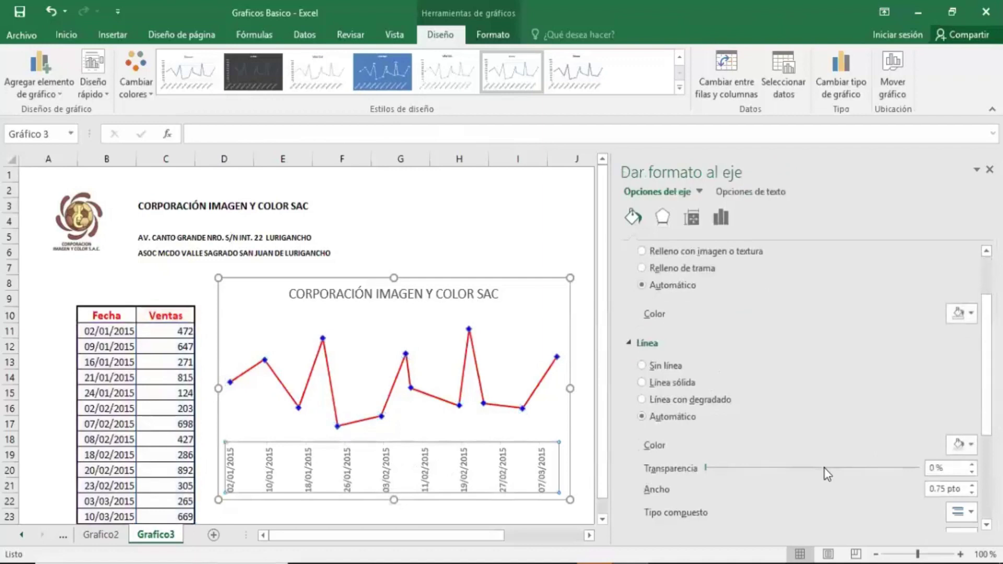
scroll(728, 218, up, 3)
click(721, 217)
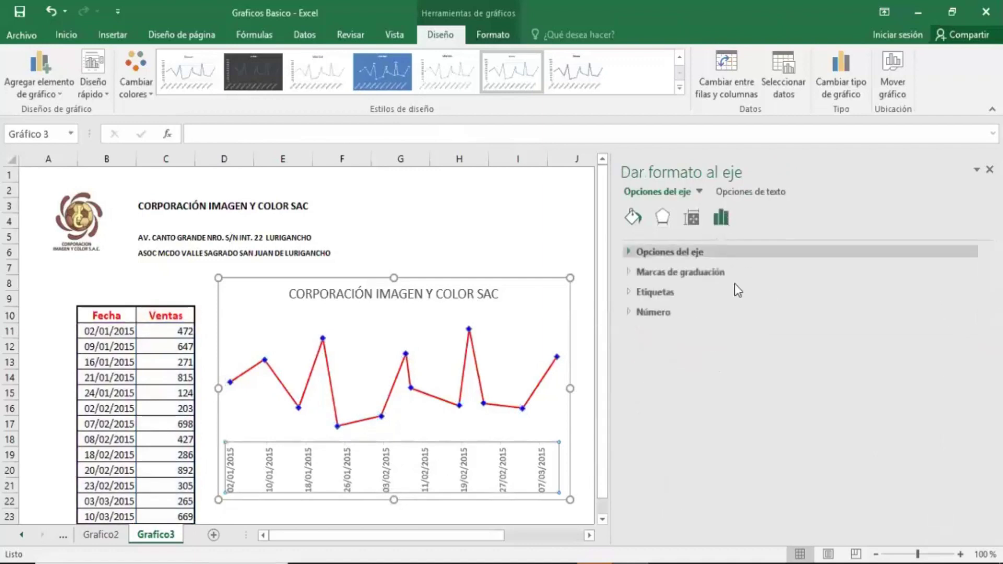
click(669, 253)
scroll(770, 446, down, 3)
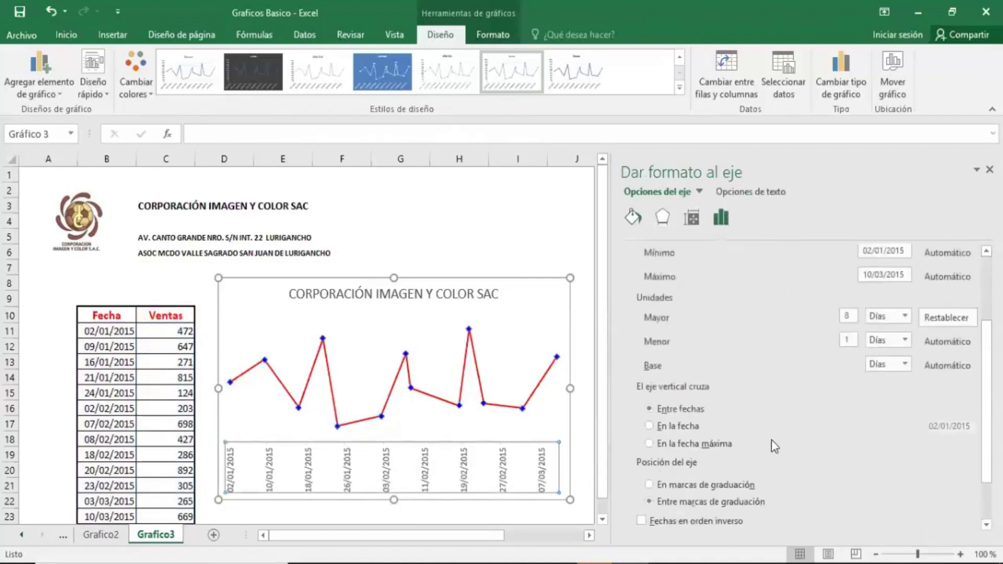
scroll(774, 447, down, 1)
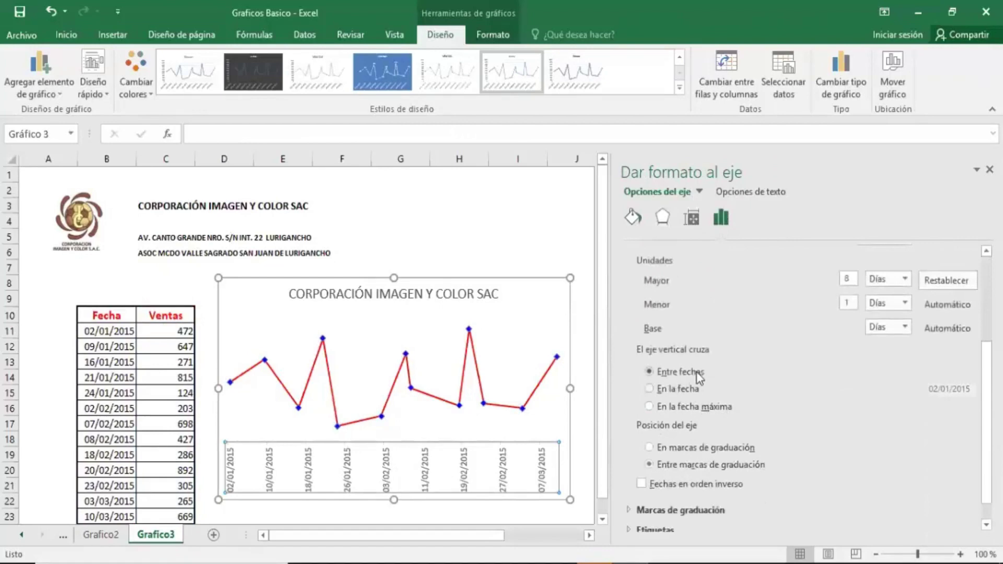
click(678, 394)
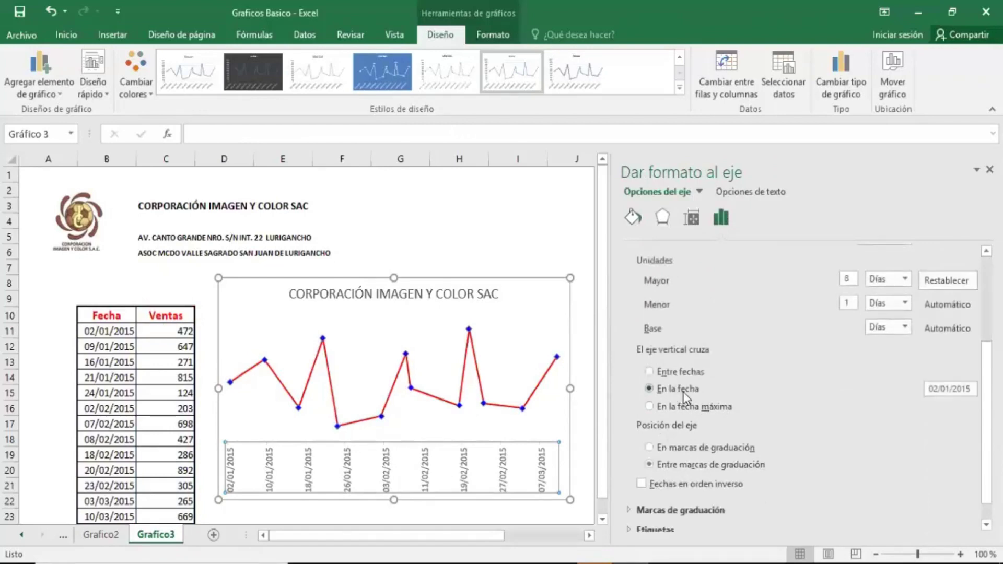
click(677, 374)
double_click(847, 279)
text(5)
key(Return)
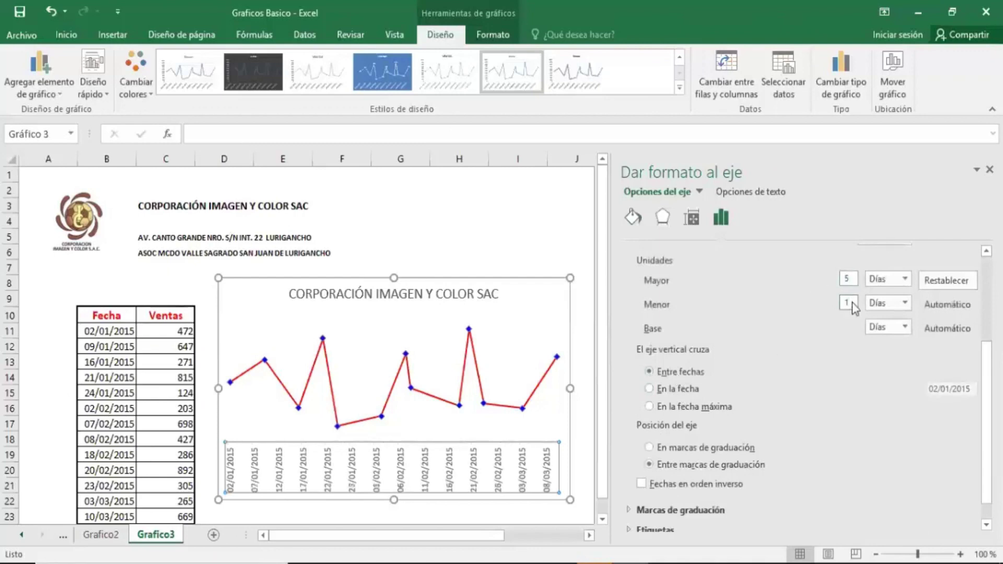
Step: Make the vertical axis cross at the date 02/01/2015
click(684, 390)
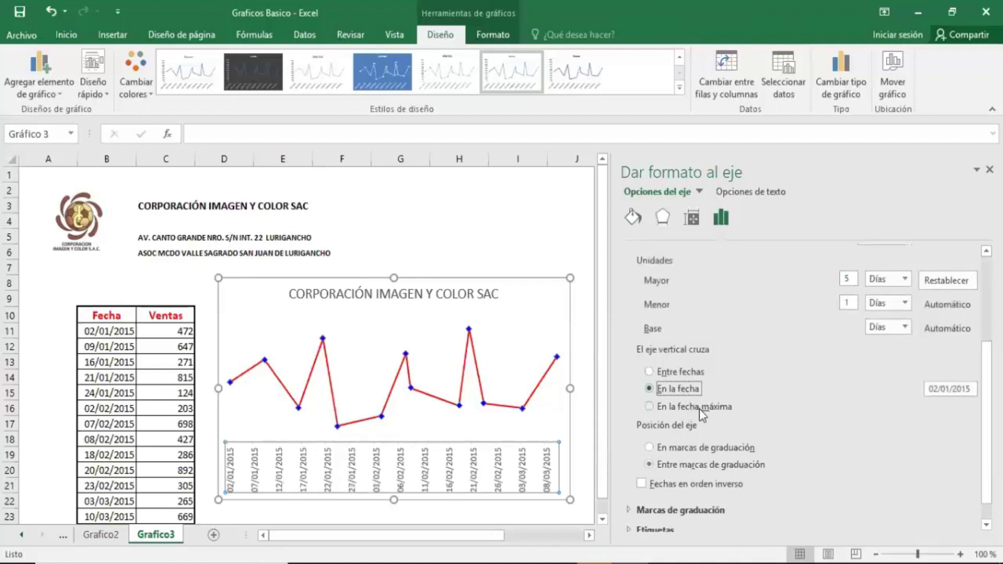
click(703, 413)
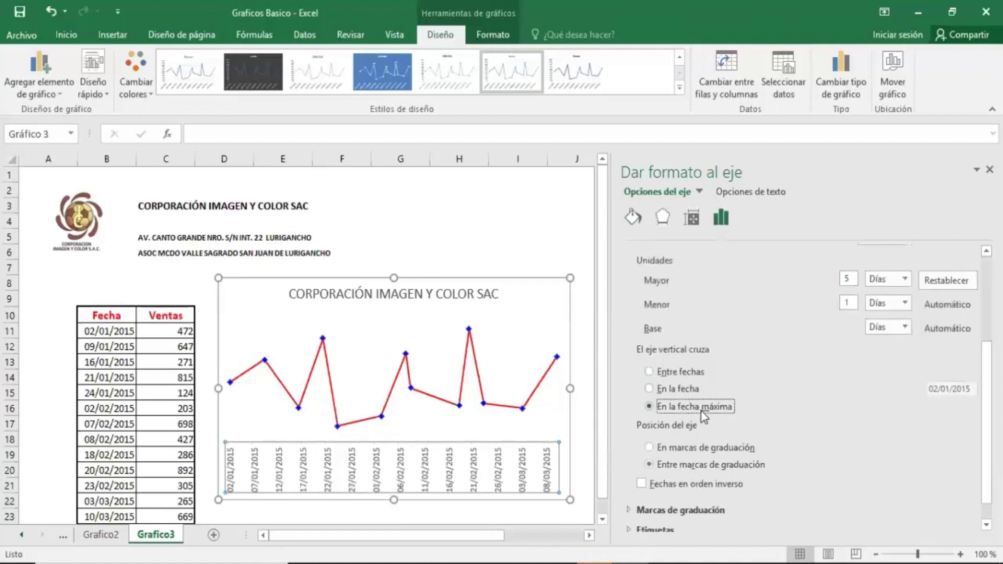
click(679, 389)
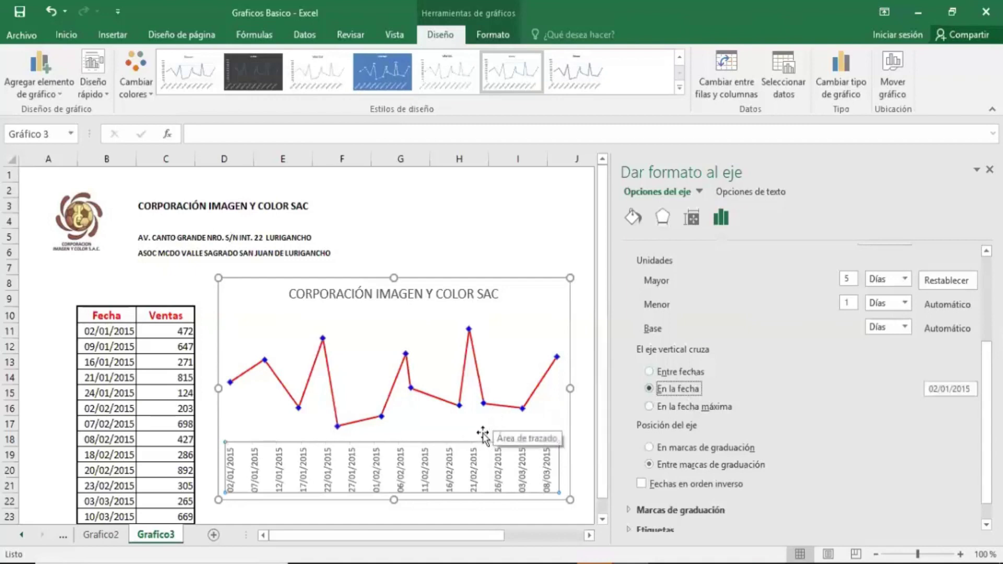
click(673, 373)
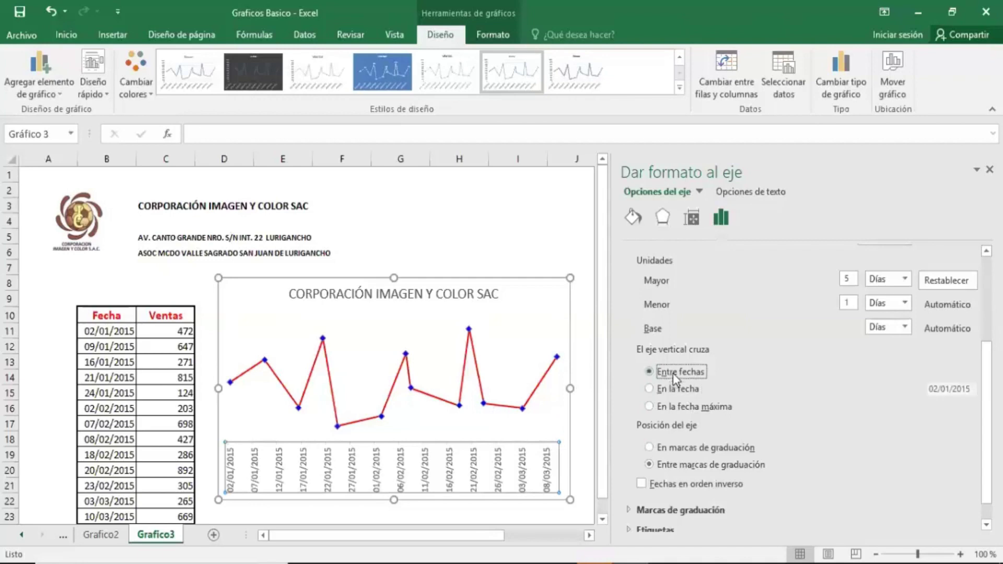
click(671, 386)
Step: Position the date axis on tick marks (En marcas de graduación)
scroll(799, 471, down, 1)
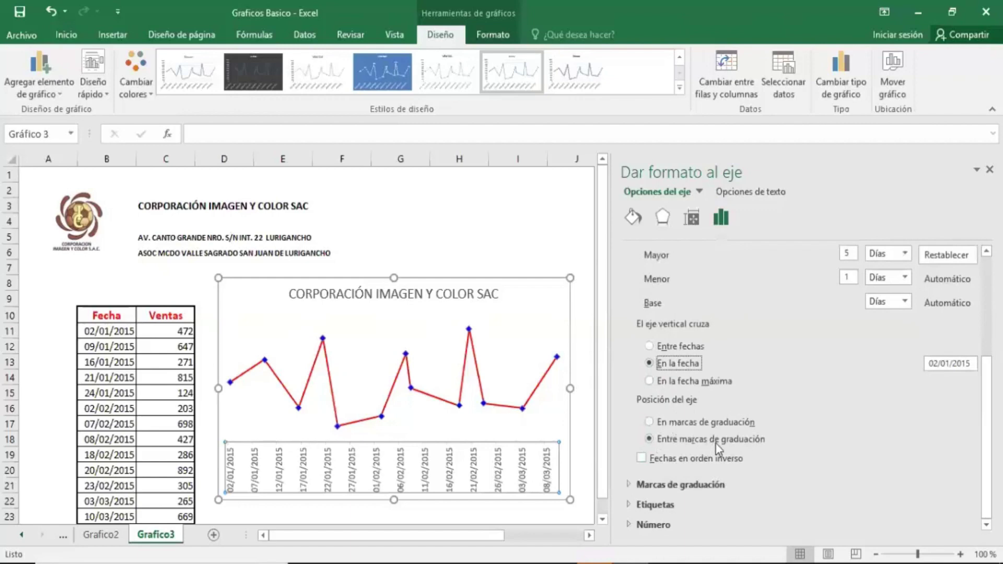
click(688, 425)
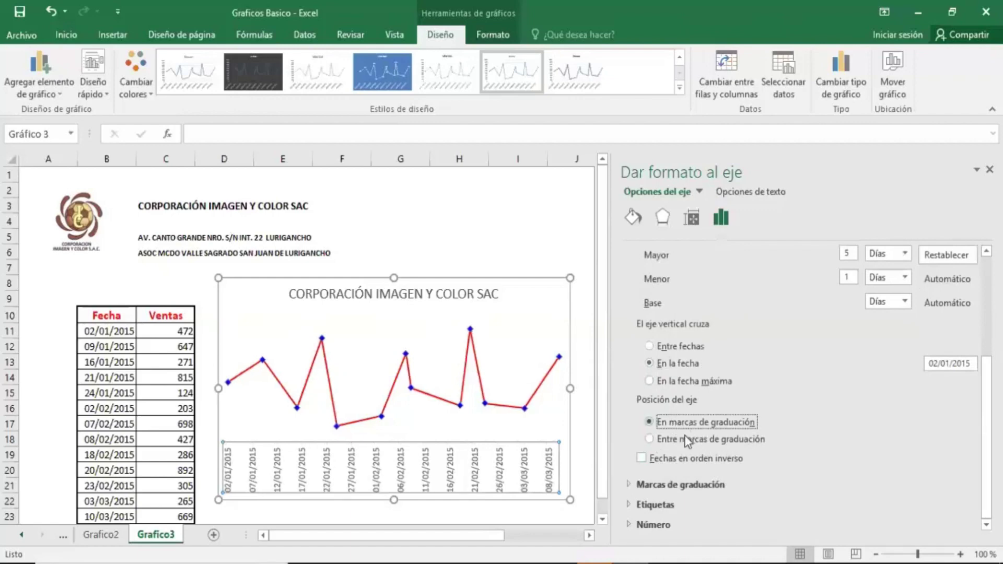
click(684, 439)
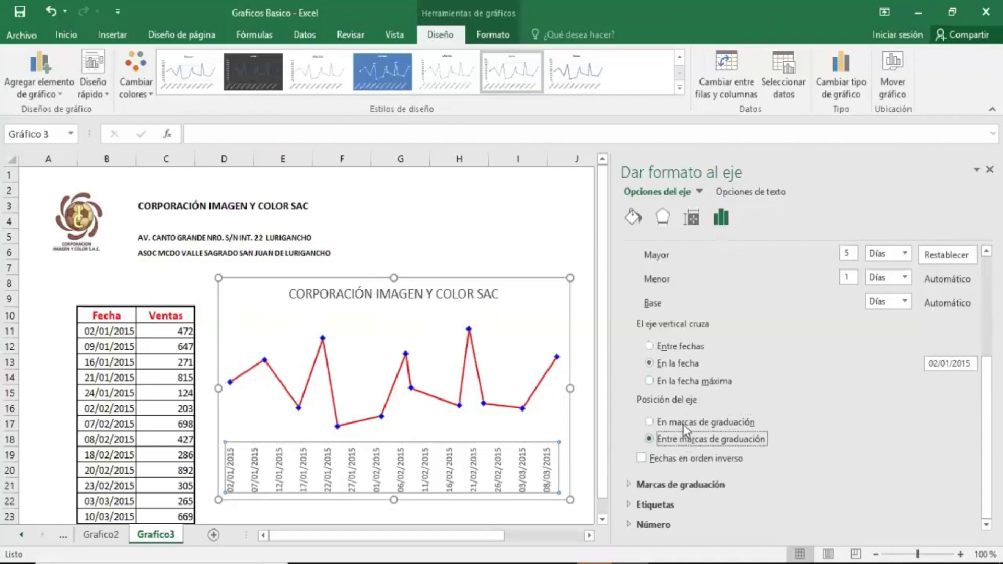
click(687, 423)
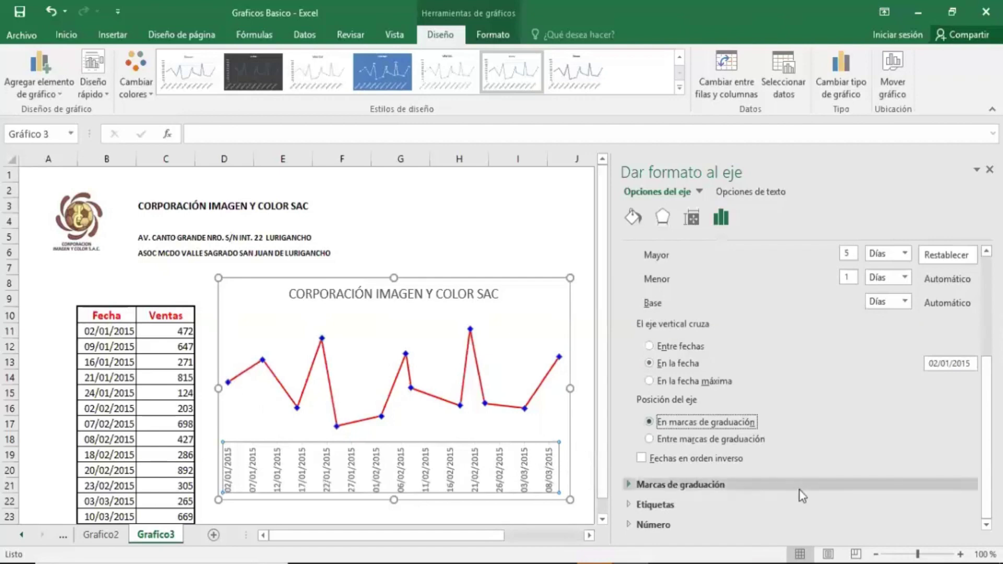
Step: Set the minor tick mark type to Interior
click(746, 484)
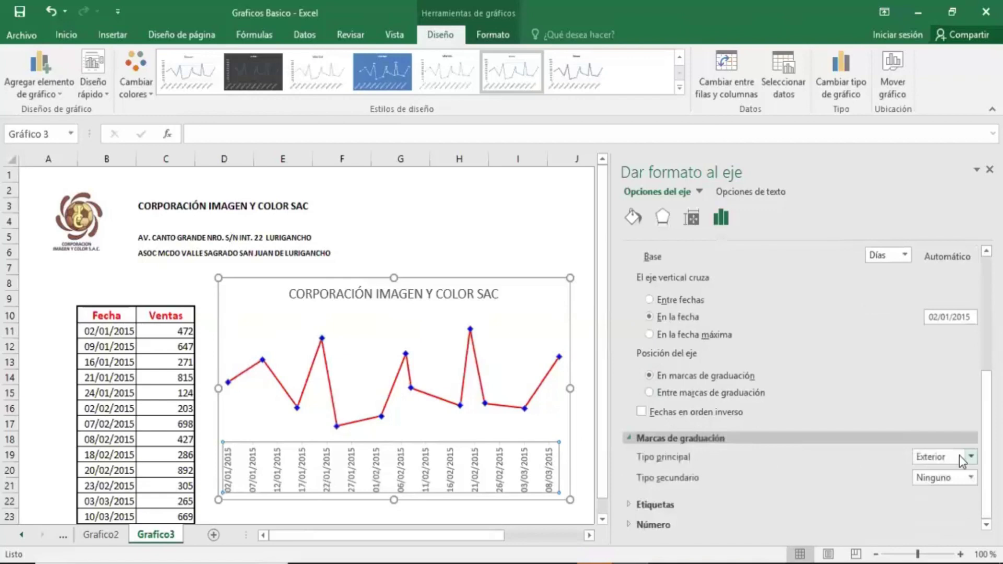
click(970, 477)
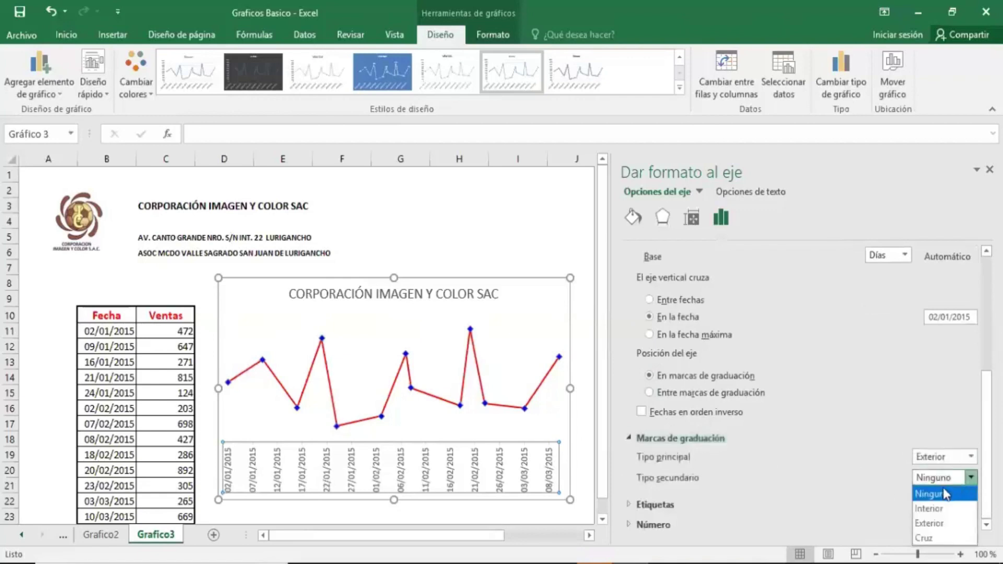
click(940, 509)
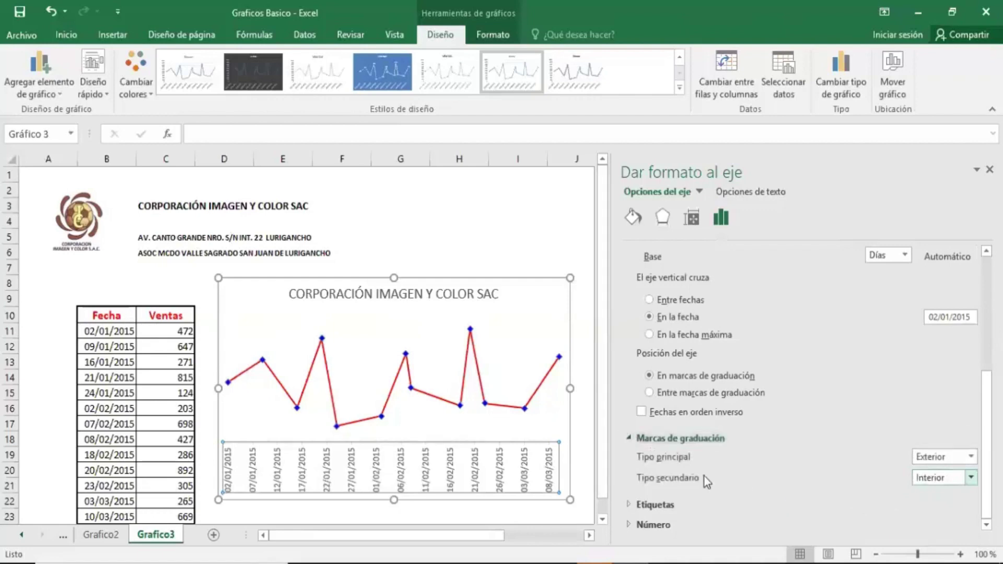
click(632, 436)
scroll(631, 343, up, 3)
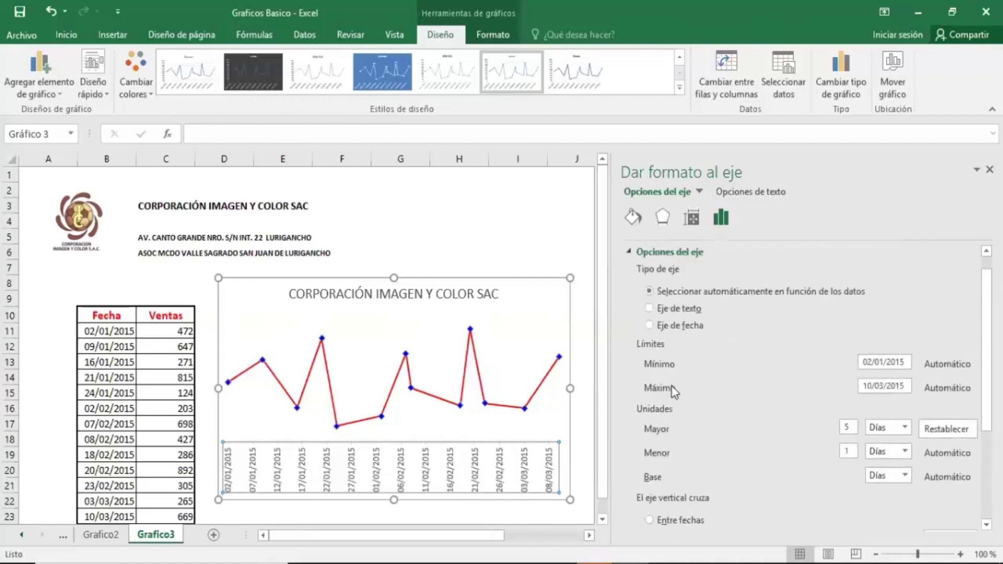
click(632, 252)
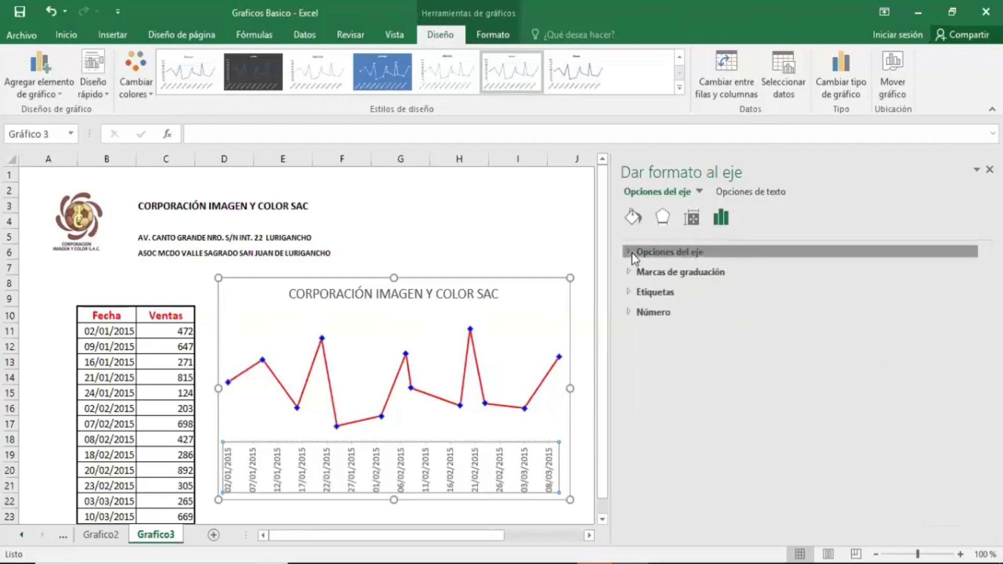
click(631, 252)
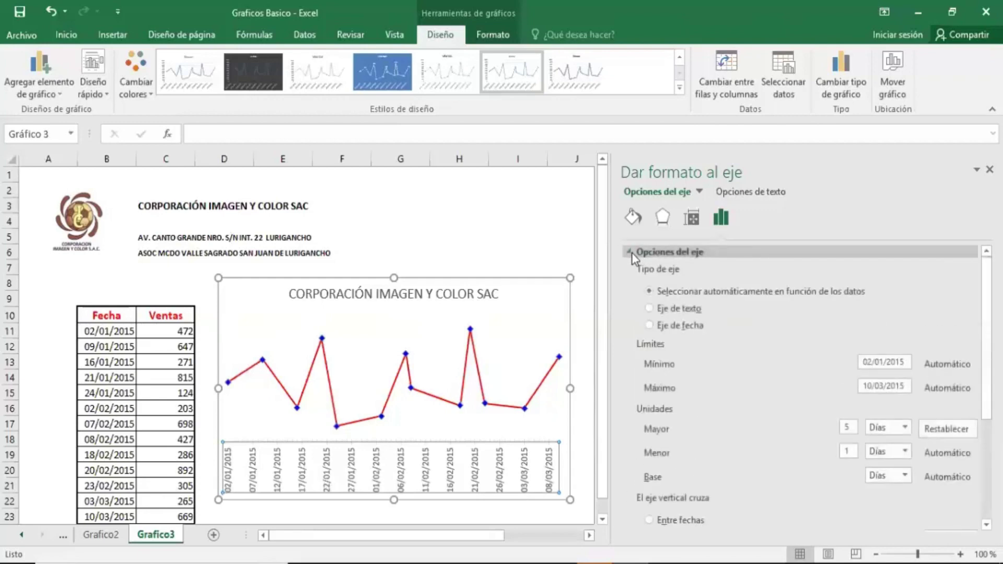
Step: Check Línea suavizada for the red Ventas line and close the format pane
click(543, 384)
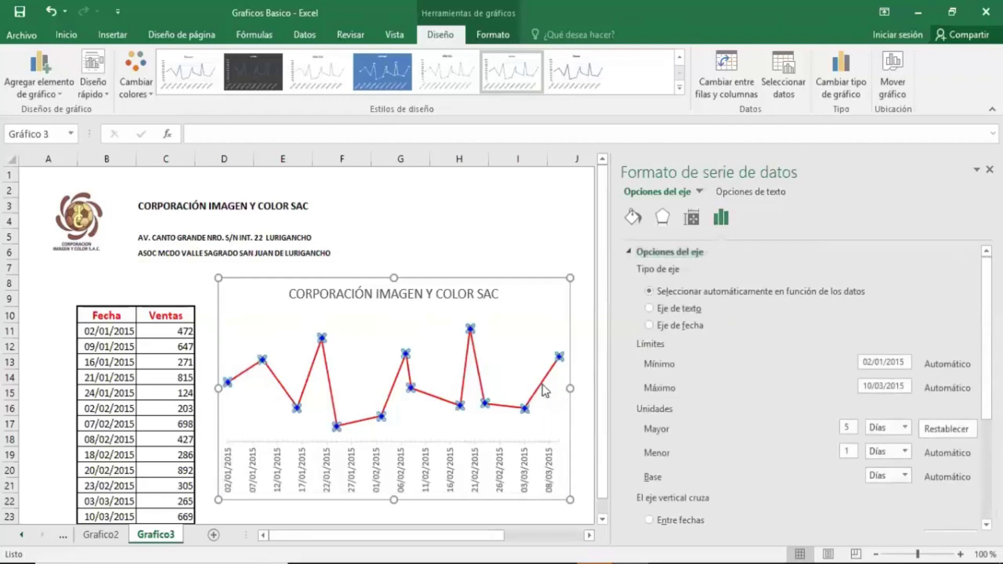
click(638, 215)
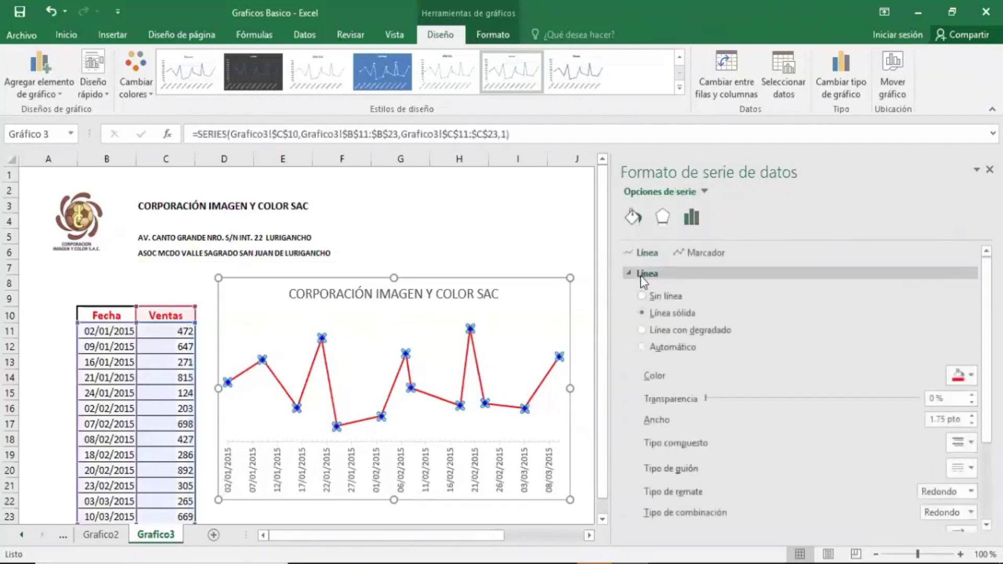
scroll(730, 450, down, 3)
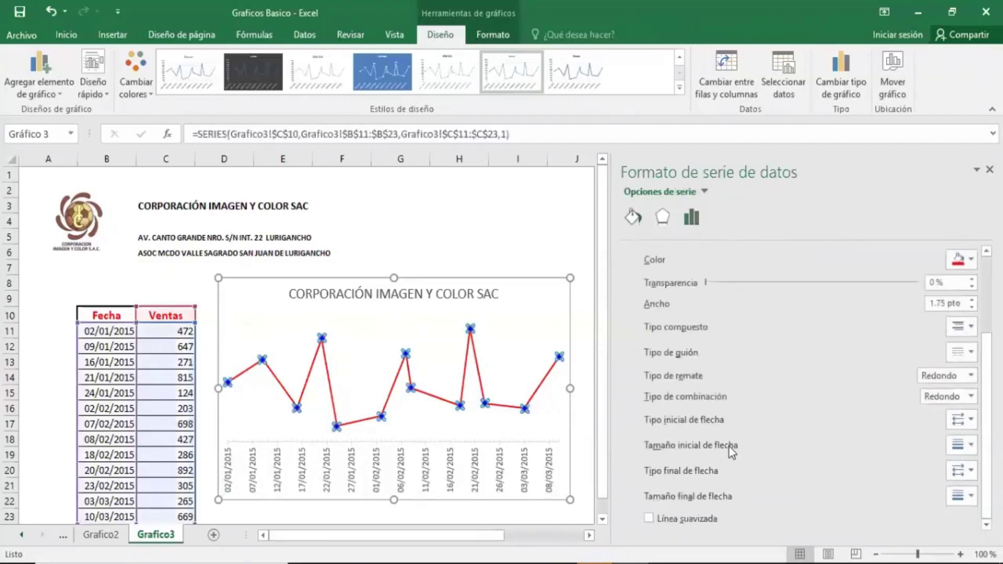
click(673, 522)
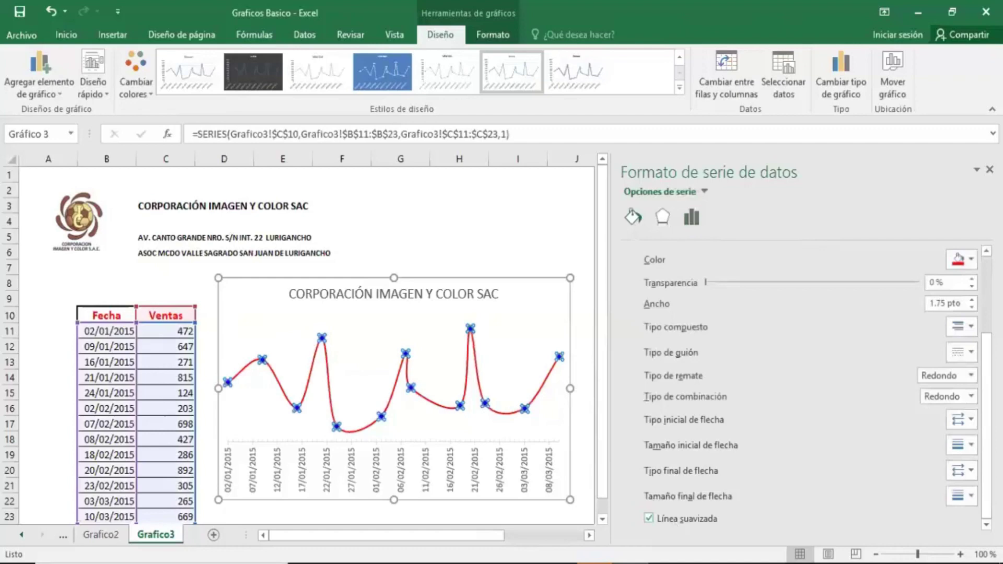
click(990, 169)
Step: Paste the reference chart picture beside the sales line chart and widen the chart to the right
key(ctrl+v)
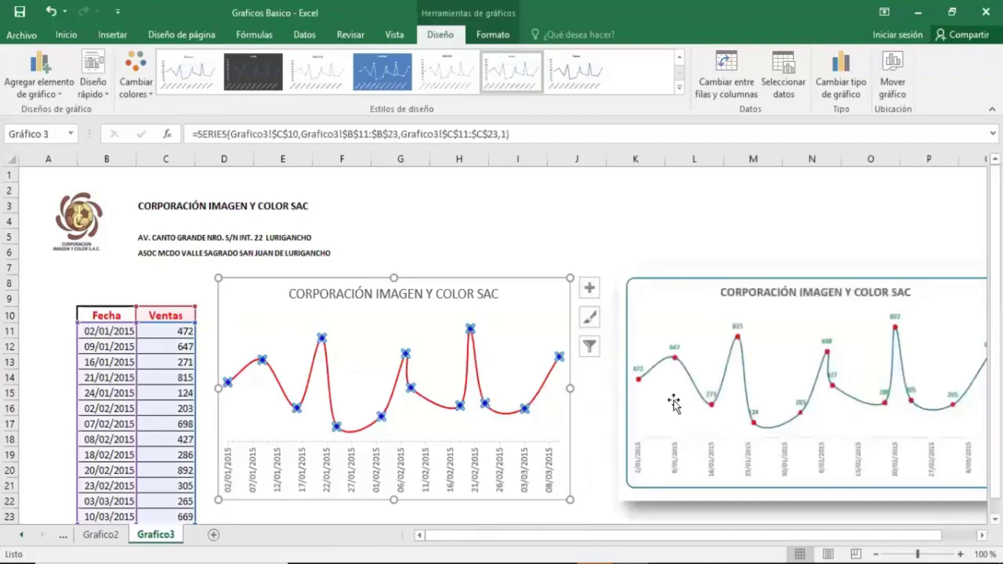
click(567, 410)
drag(576, 392, 732, 394)
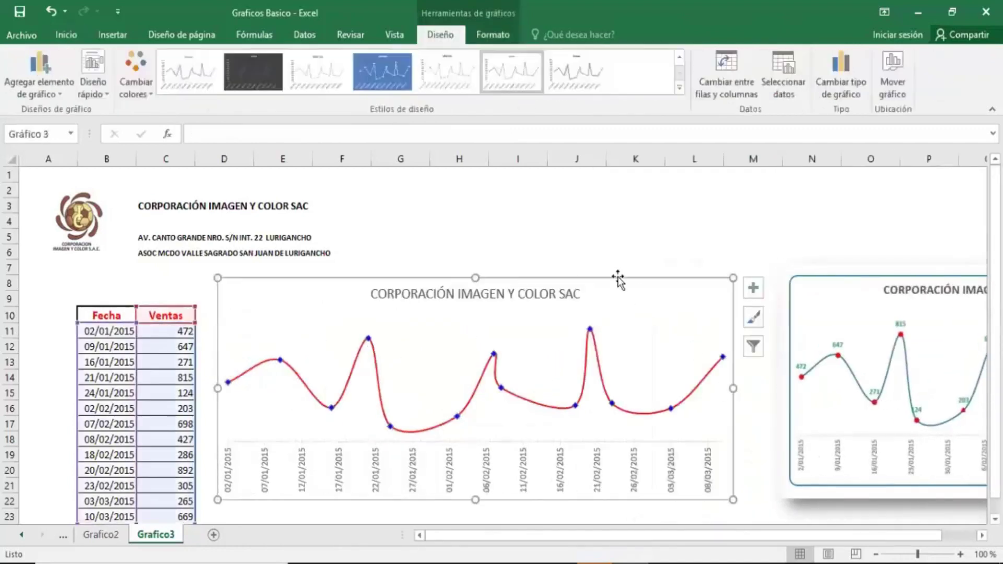
drag(618, 278, 627, 273)
drag(879, 377, 879, 383)
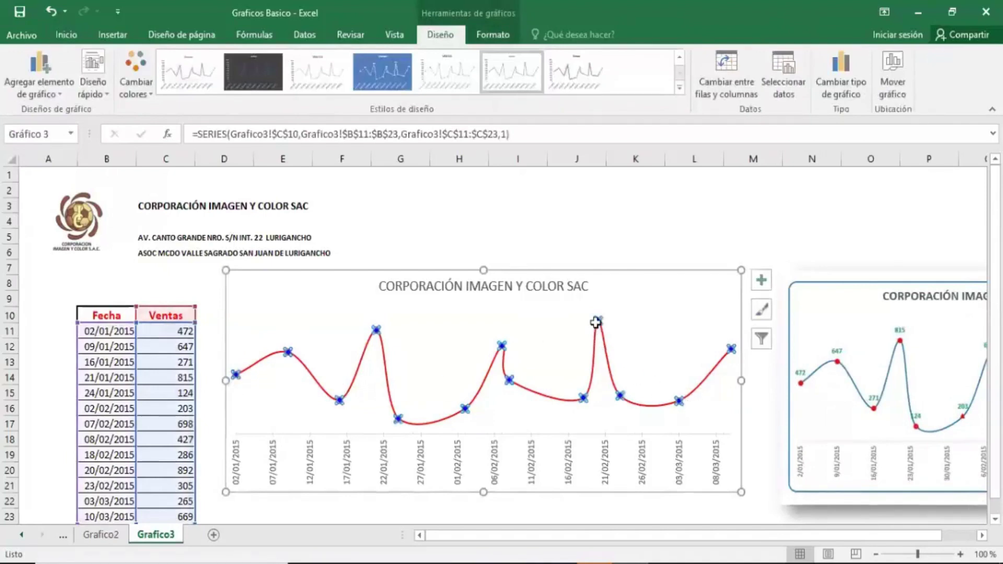
Step: Add data labels to the Ventas series and format them in bold blue
right_click(598, 322)
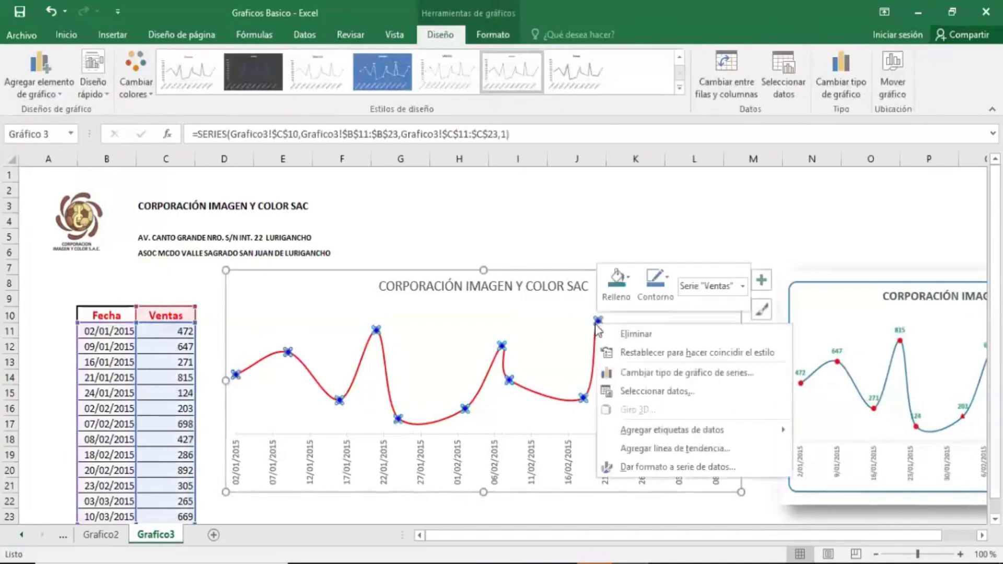
click(710, 430)
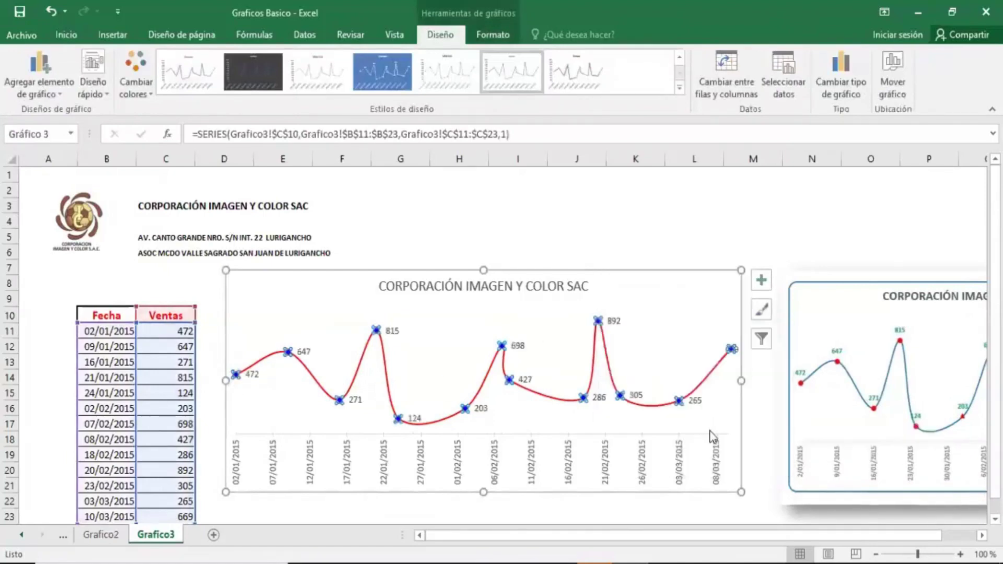
click(614, 321)
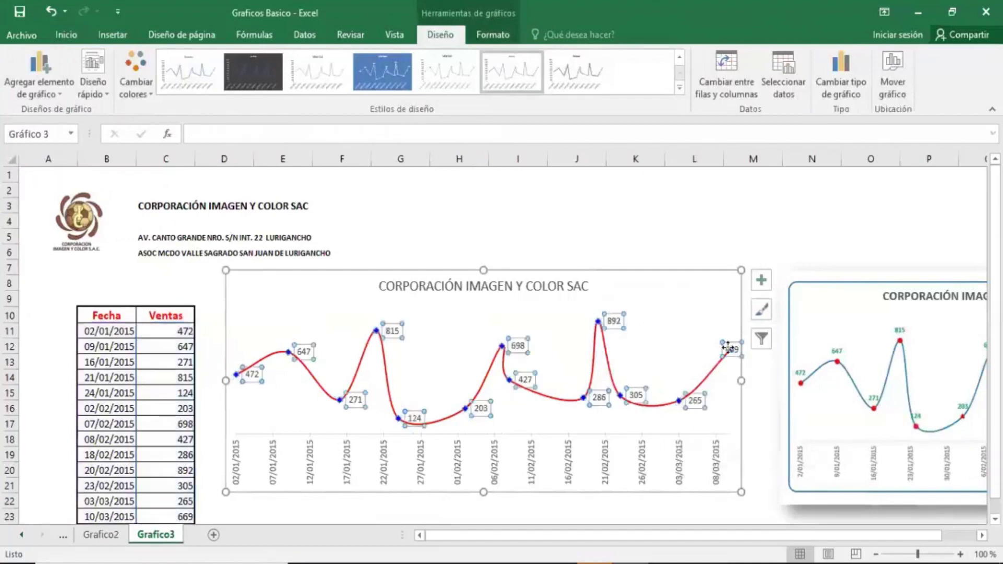
click(64, 36)
click(173, 85)
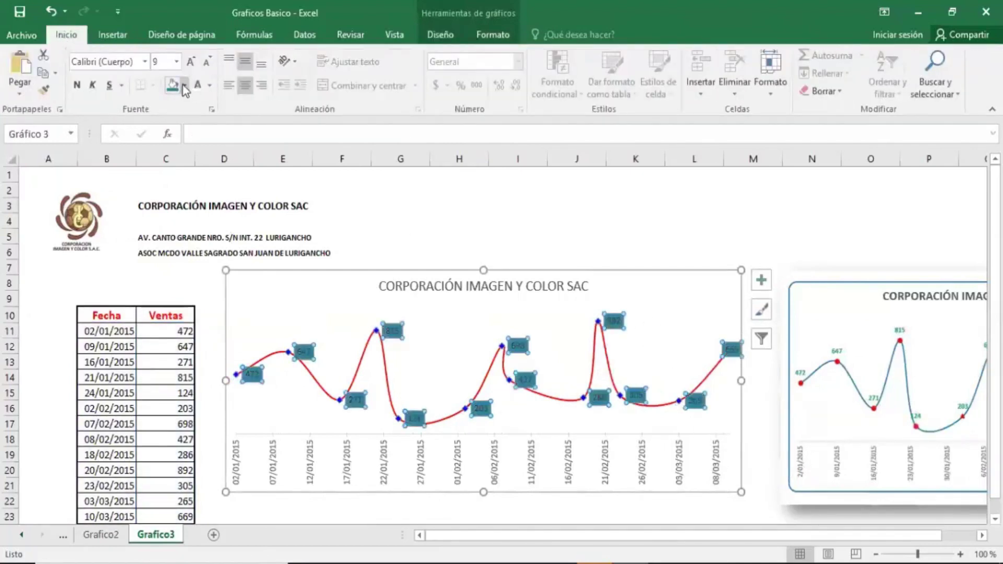
click(184, 86)
click(214, 113)
click(209, 85)
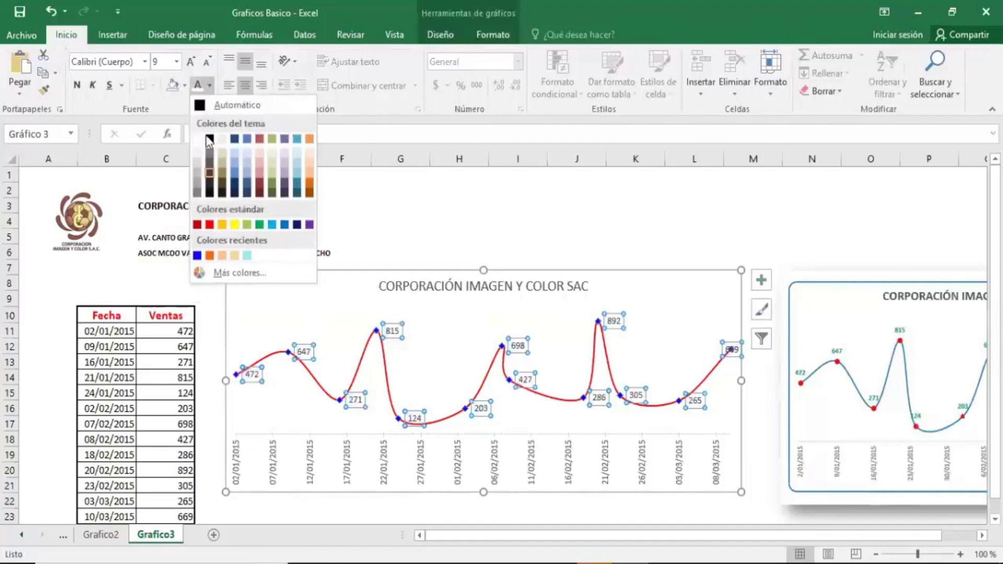
click(194, 254)
click(76, 86)
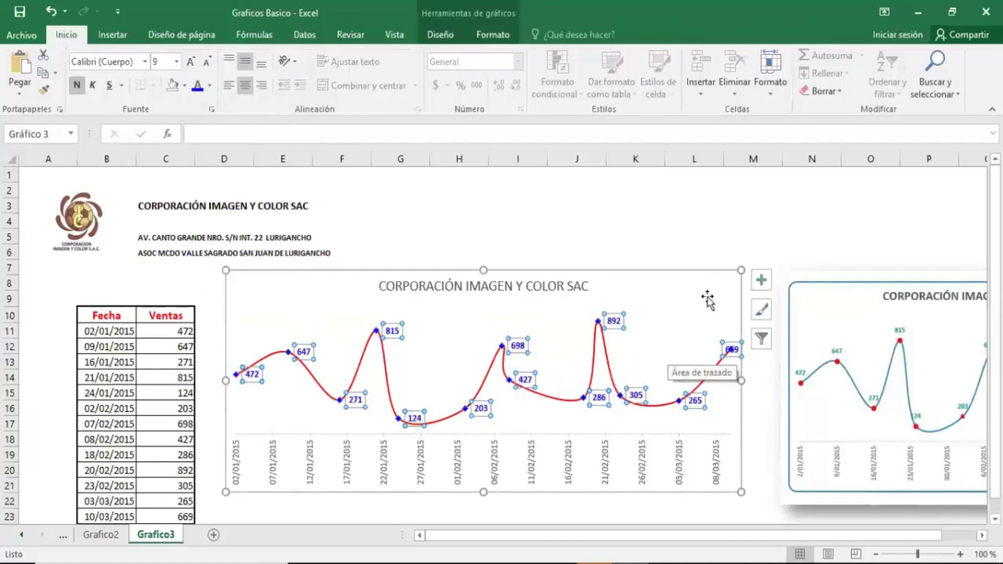
Step: Position the data labels above (Encima) the line's points
drag(701, 535, 741, 541)
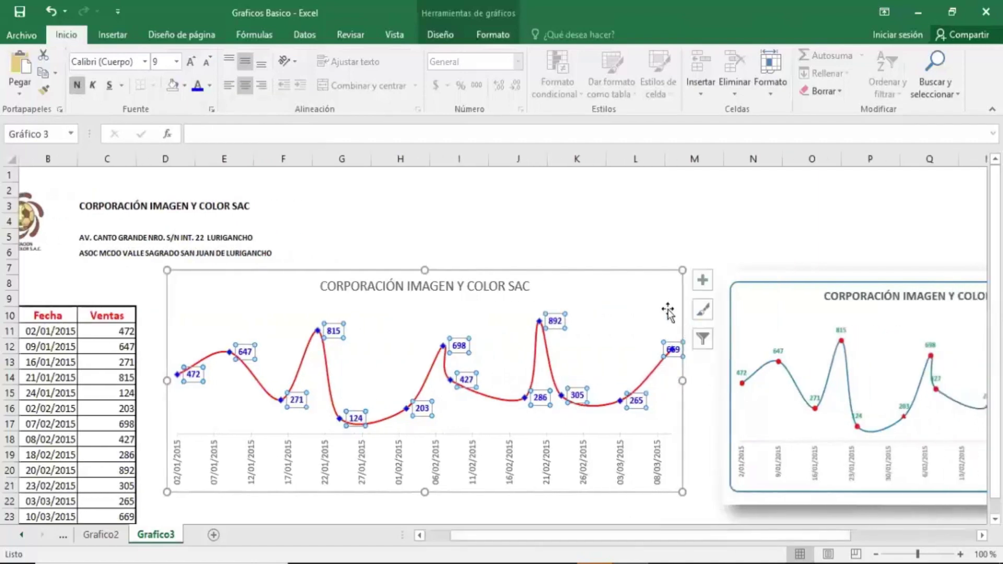
click(707, 284)
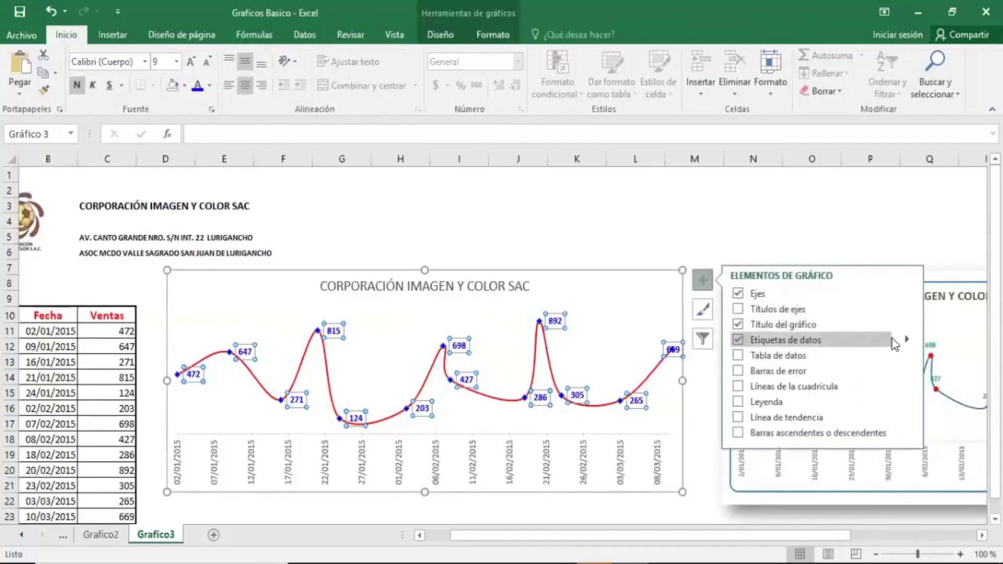
click(905, 339)
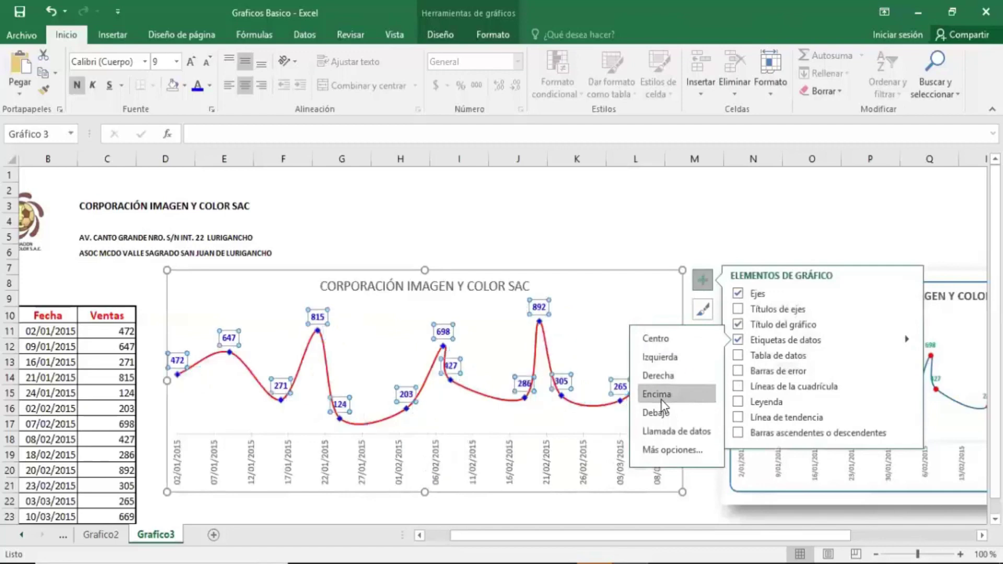
click(712, 283)
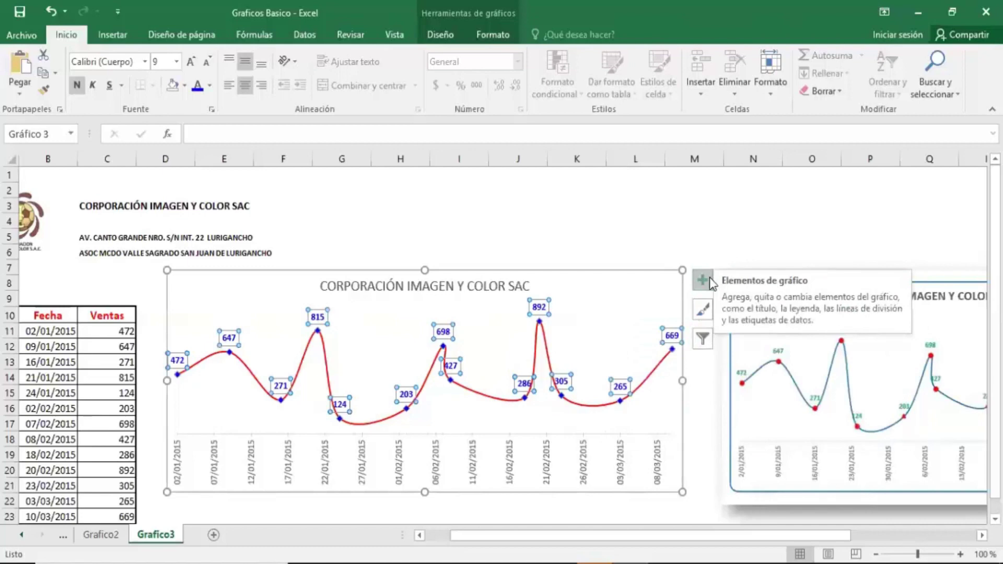
Step: Browse the chart styles and colours, then deselect the chart without changing the style
click(702, 338)
click(702, 309)
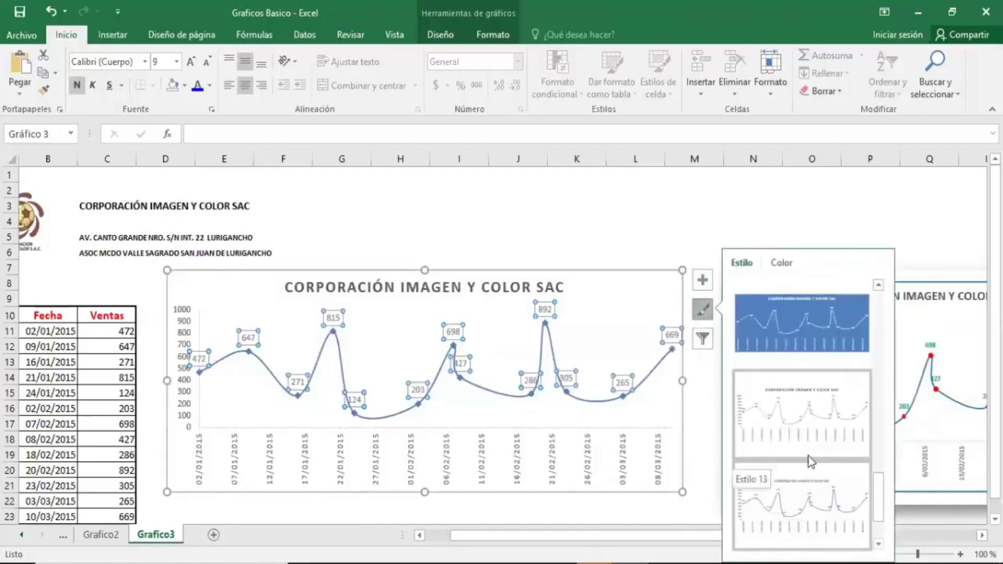
scroll(806, 474, down, 1)
scroll(807, 475, up, 2)
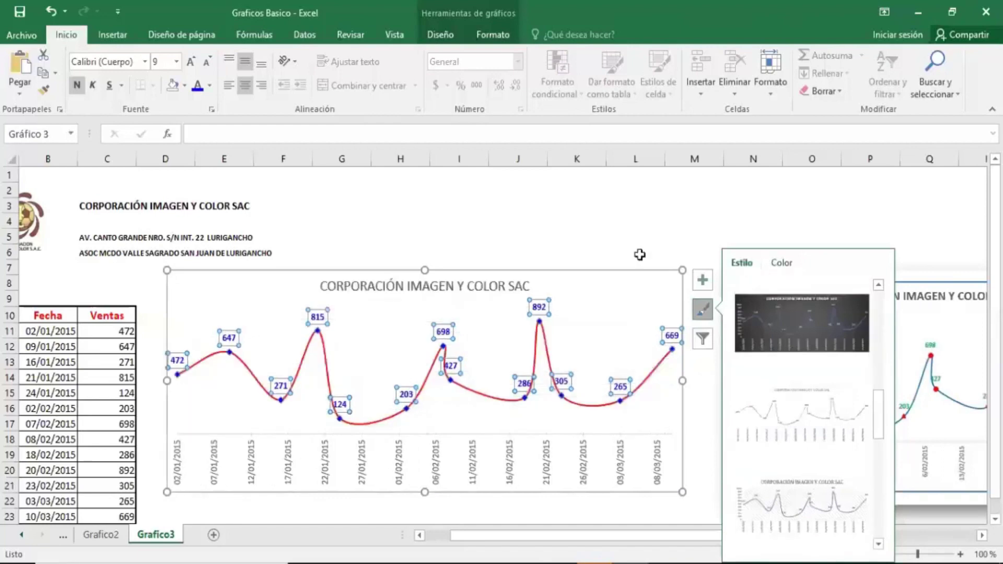
click(653, 242)
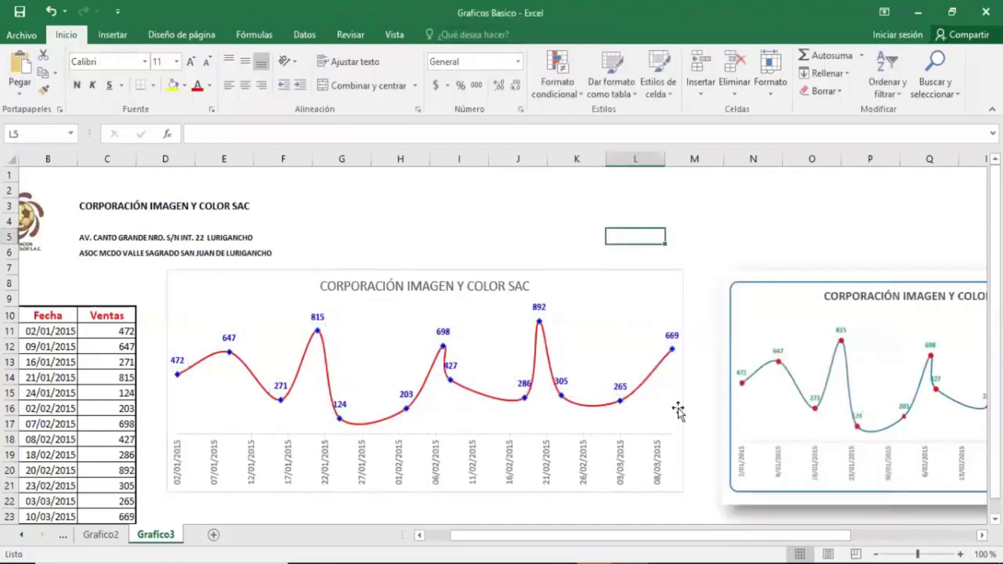
Step: Give the chart area a solid red border line 2 pt wide
click(668, 276)
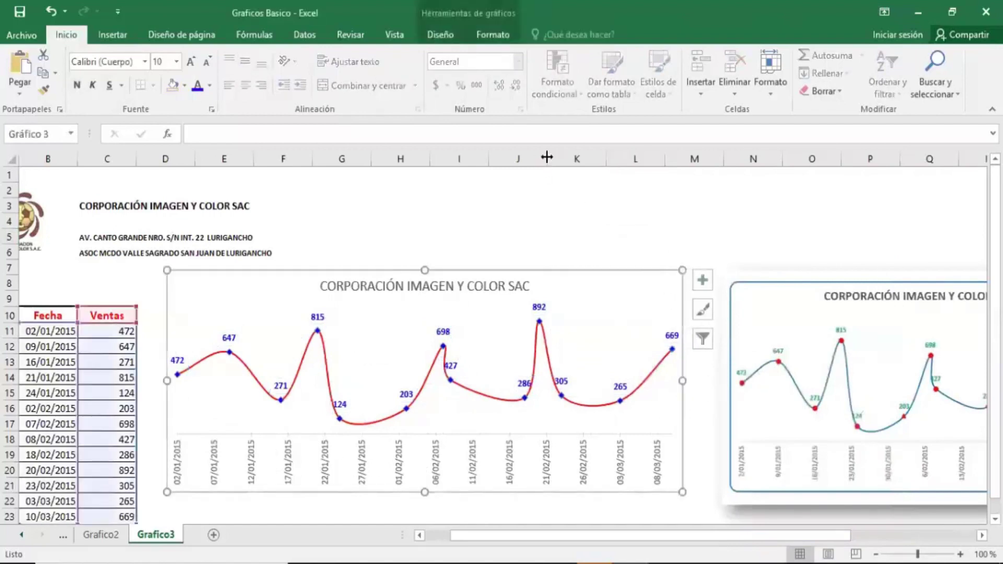
double_click(647, 276)
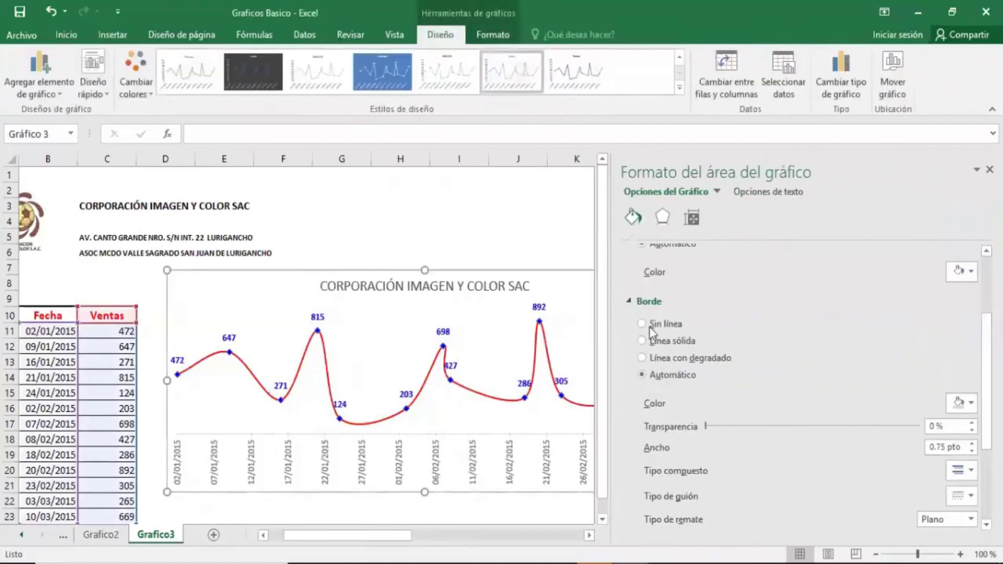
scroll(650, 327, up, 3)
click(641, 452)
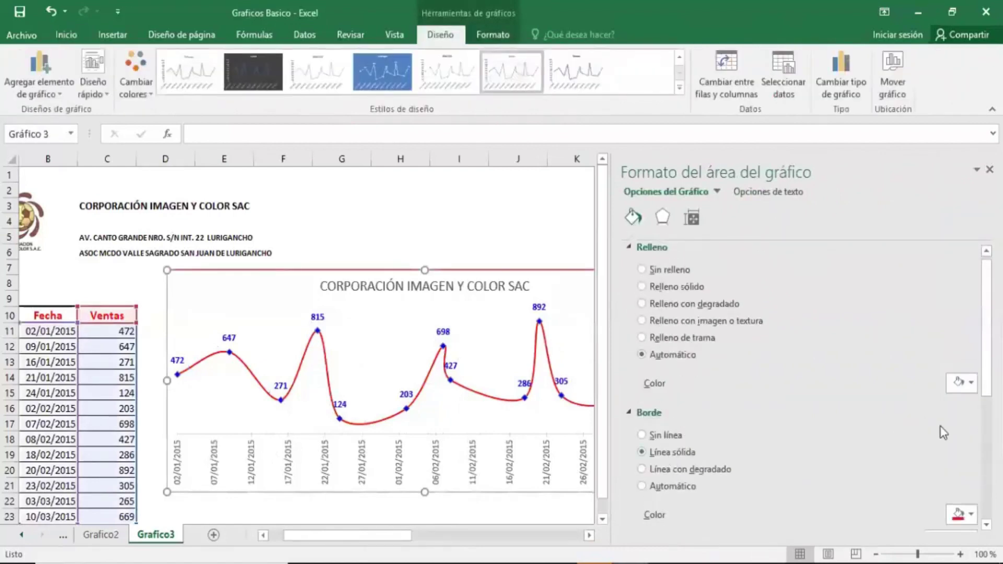
scroll(942, 431, down, 3)
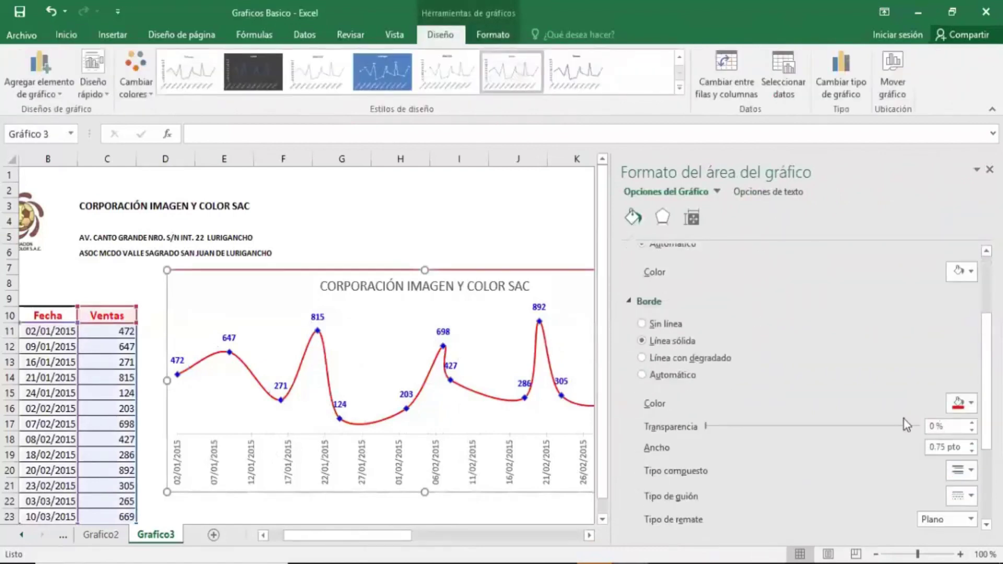
click(969, 402)
click(892, 340)
click(970, 402)
click(892, 340)
double_click(971, 443)
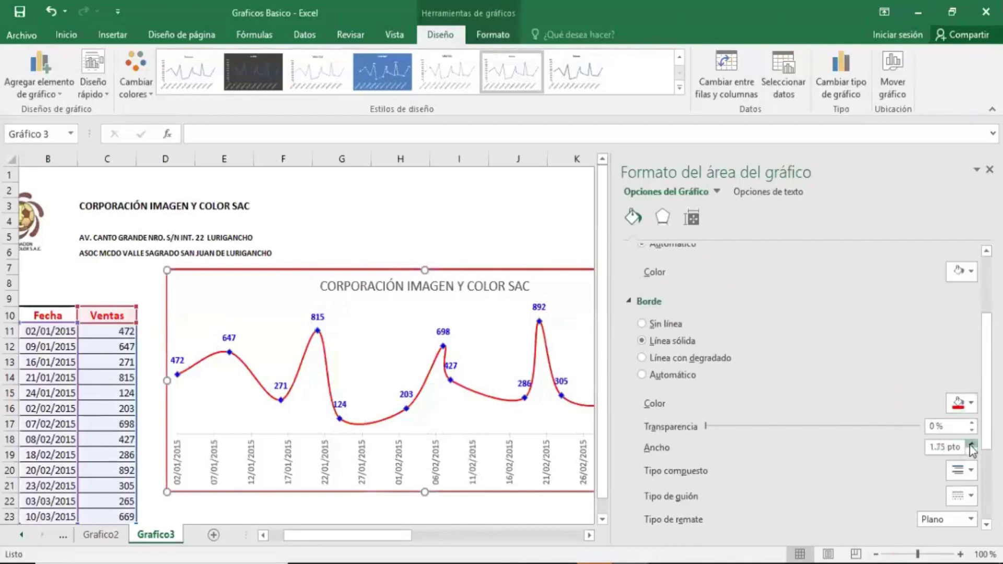
click(971, 443)
click(989, 169)
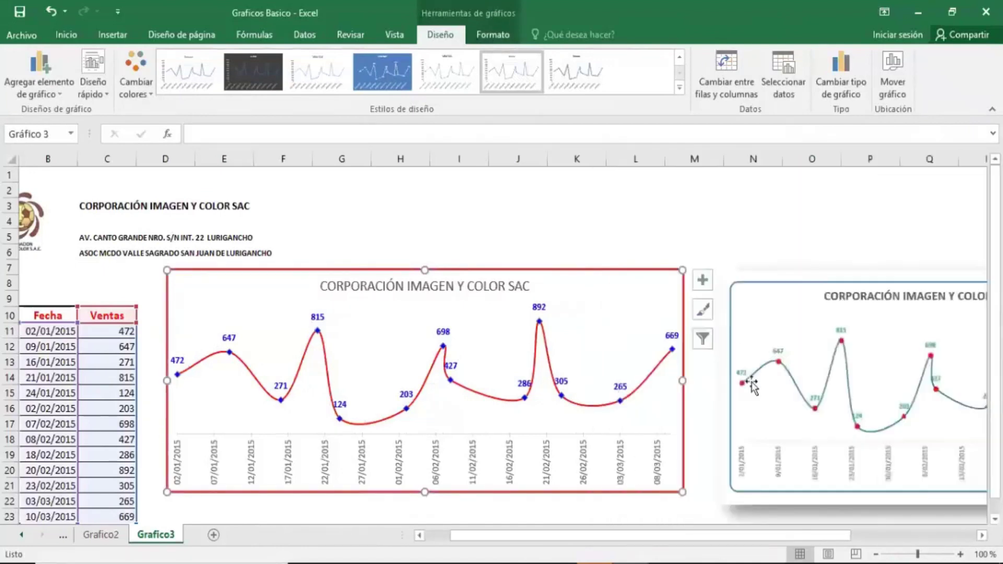
Step: Move the chart right and turn on rounded corners (Esquinas redondeadas) for its border
click(884, 360)
drag(674, 268, 783, 276)
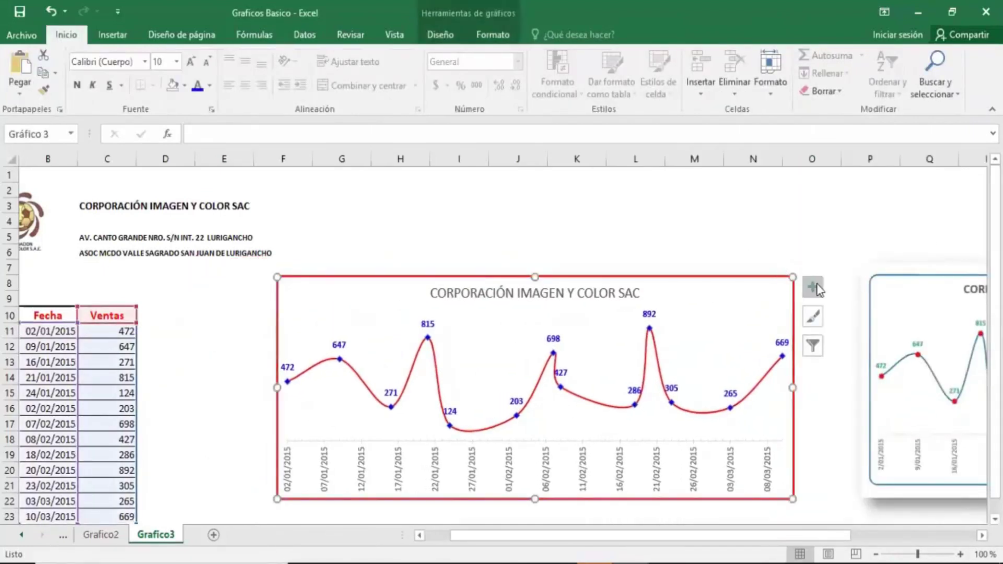
double_click(783, 276)
scroll(783, 444, down, 3)
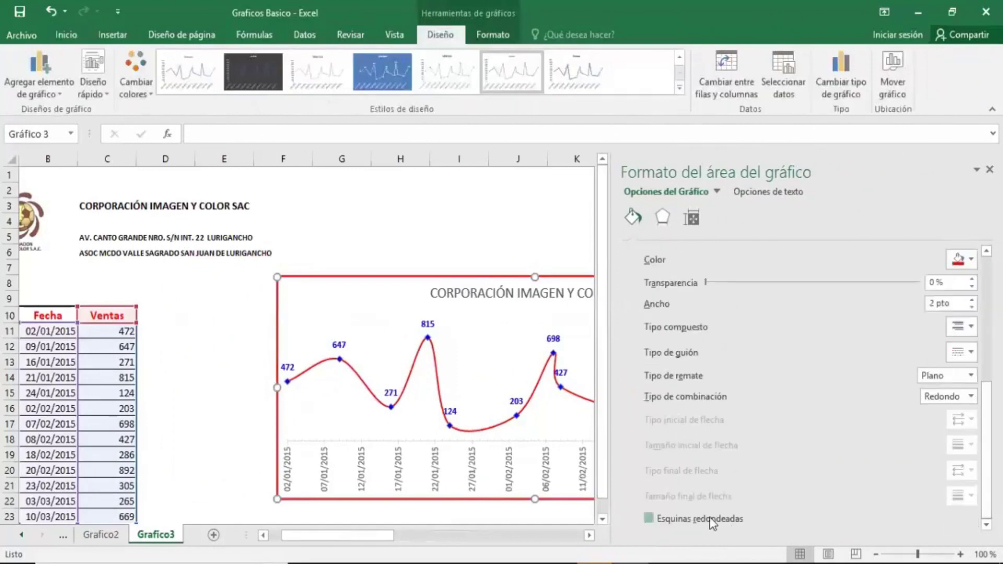
click(710, 518)
click(989, 170)
click(864, 359)
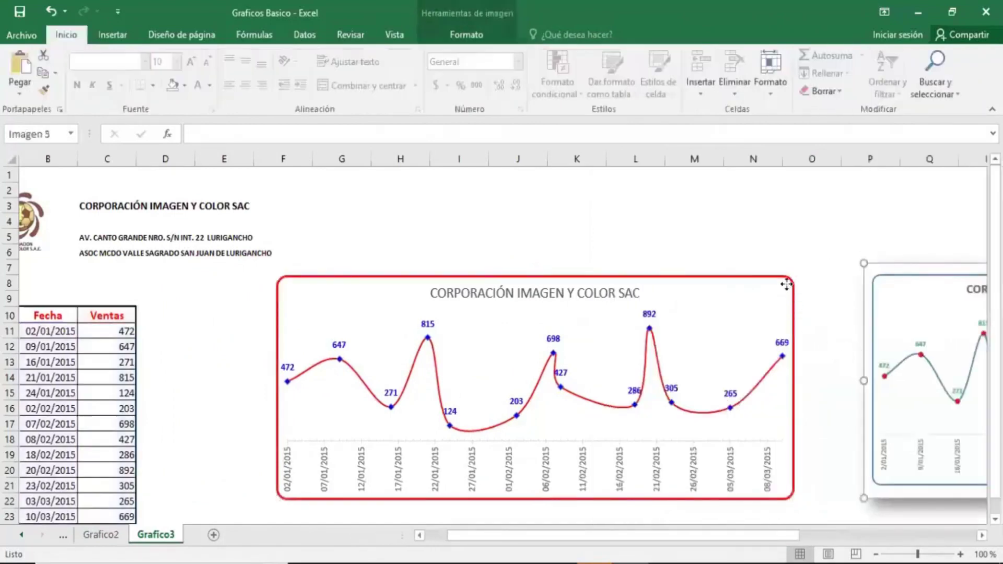
Step: Move the chart left next to the Fecha/Ventas table and enlarge it
drag(783, 280, 653, 291)
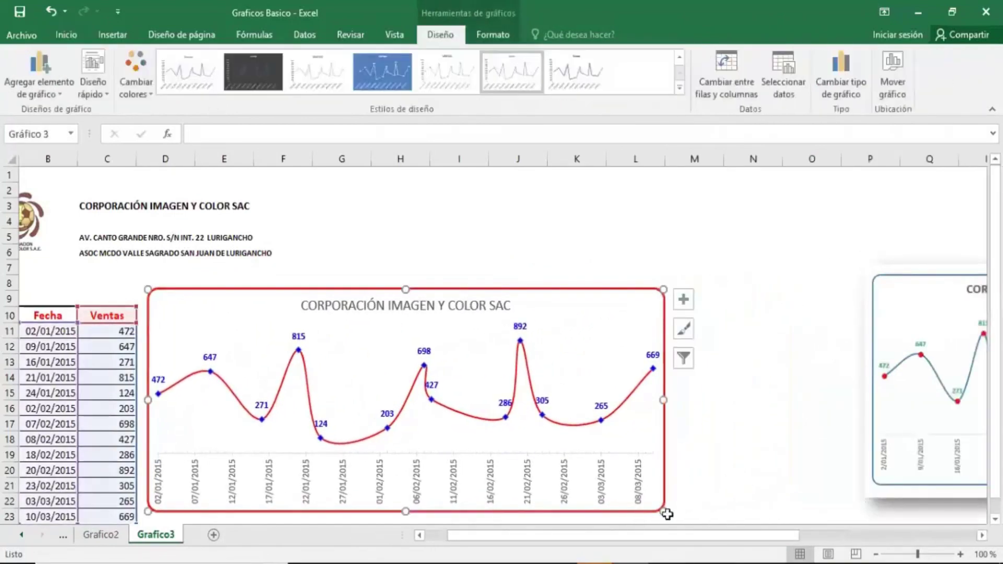
click(666, 507)
click(663, 512)
drag(665, 514, 788, 522)
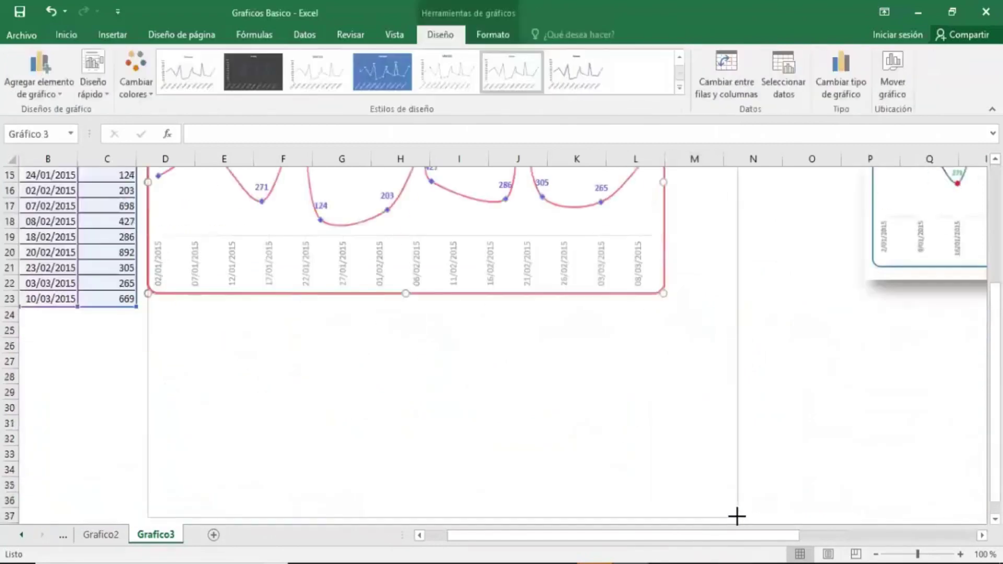
click(694, 517)
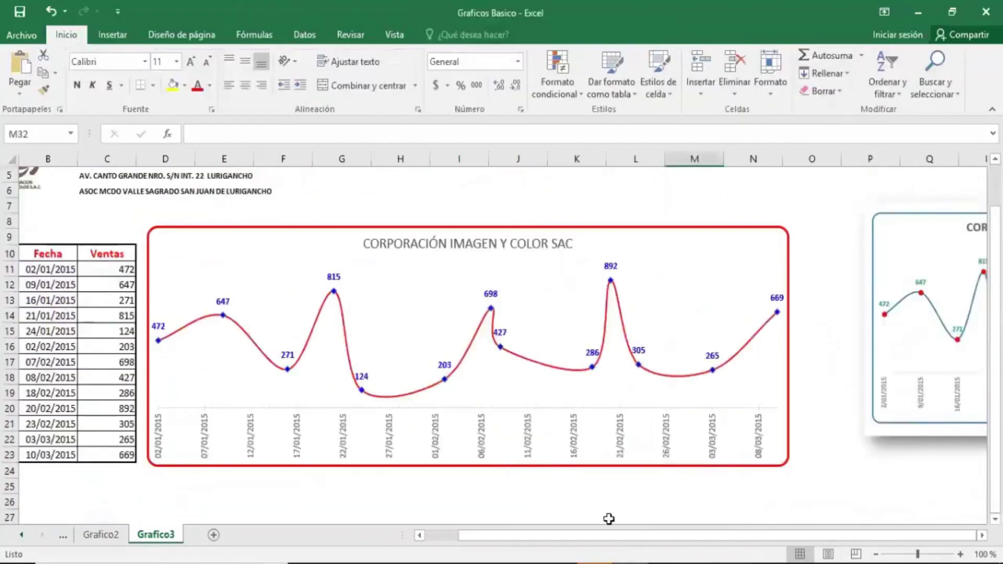